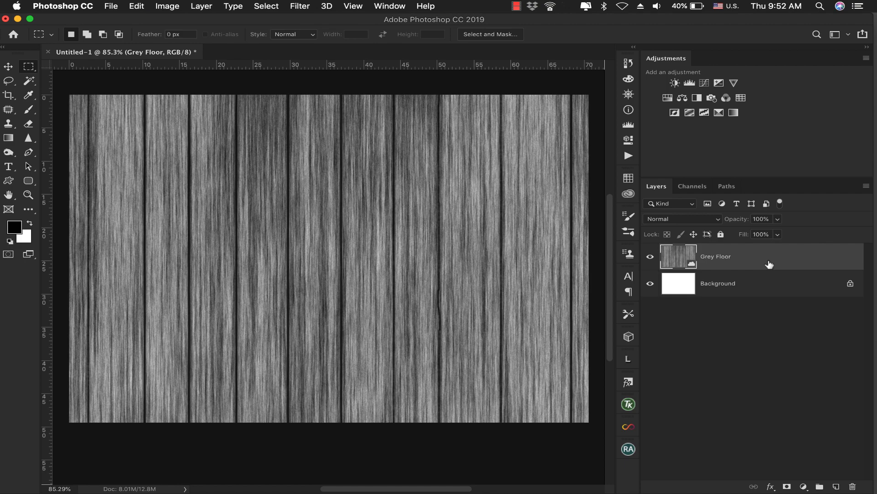
Delete the Grey Floor layer and add a new empty layer above the Background
key(Delete)
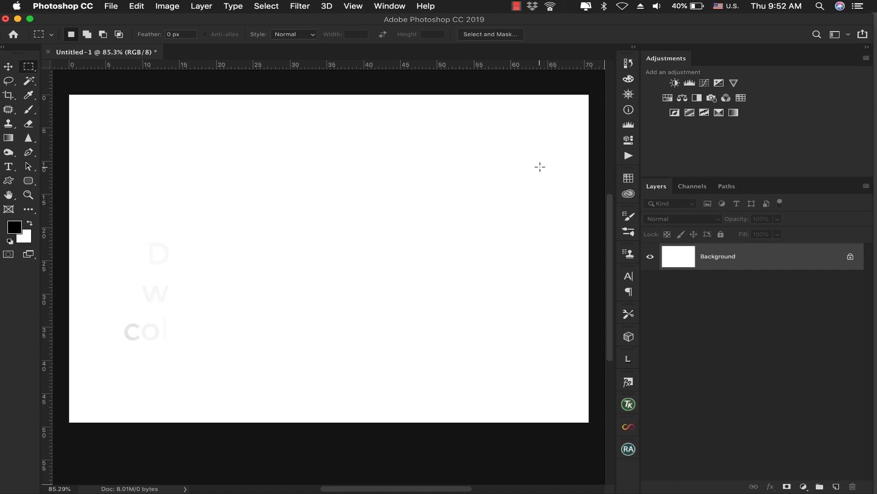
click(837, 486)
click(145, 4)
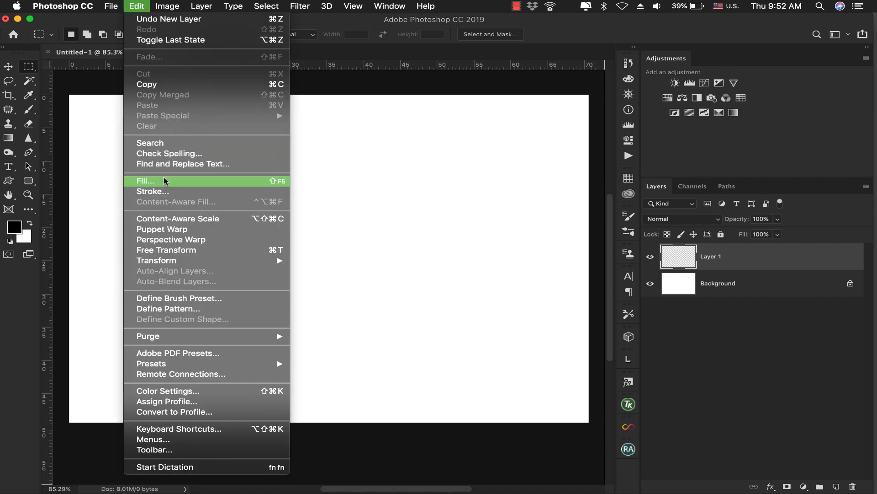
click(16, 230)
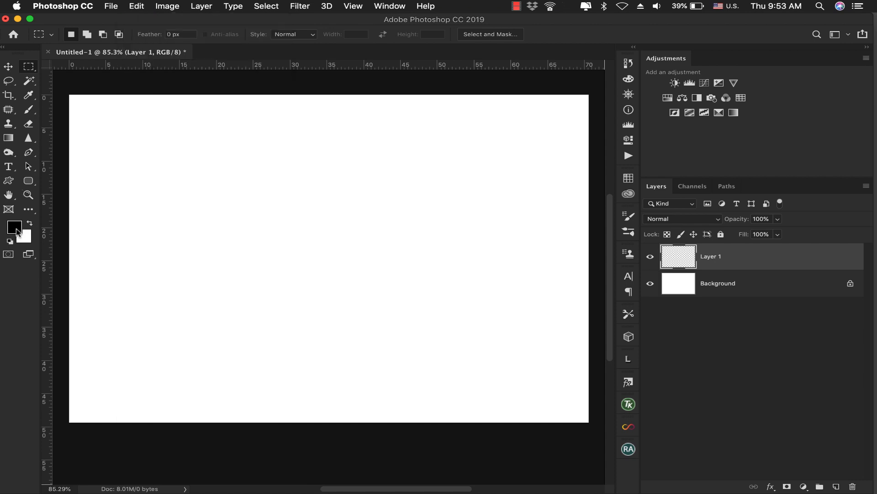
click(17, 231)
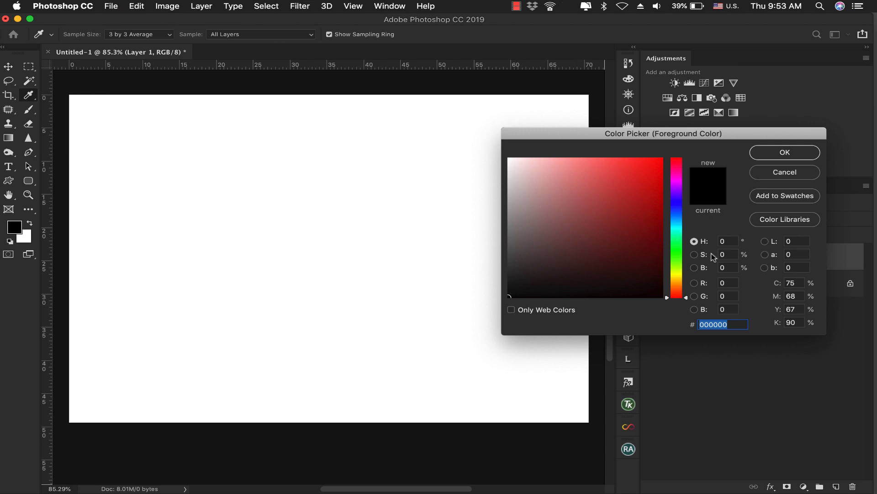
click(730, 266)
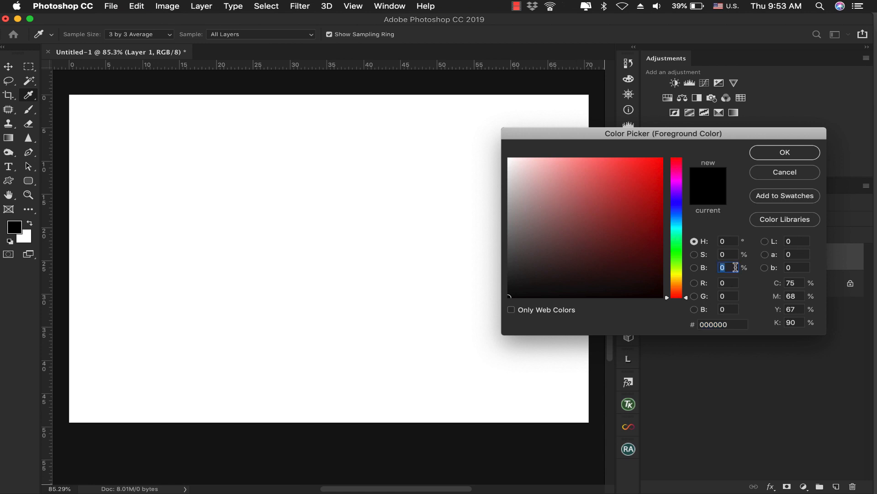
text(50)
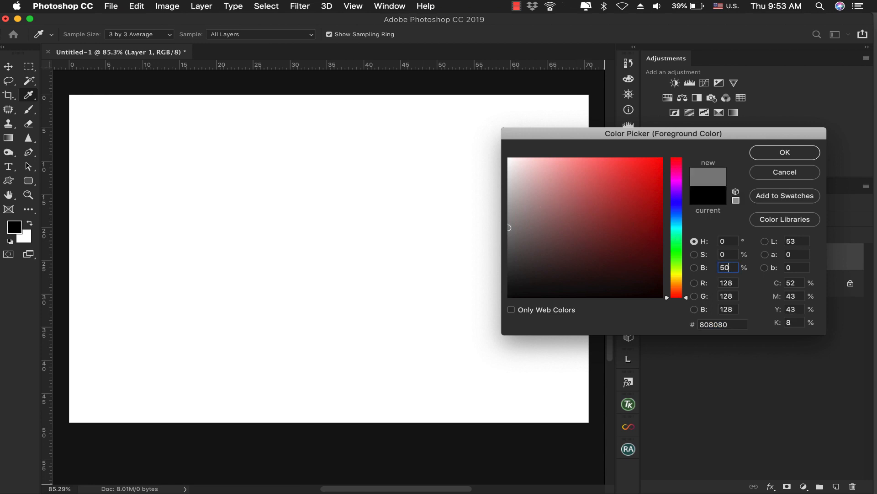
click(779, 176)
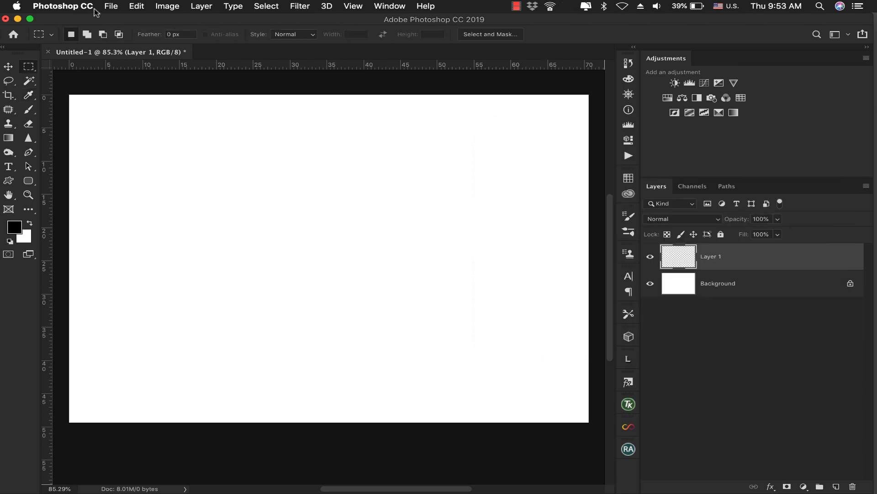
Fill the new empty layer with 50% Gray in Normal mode at 100% opacity
click(135, 6)
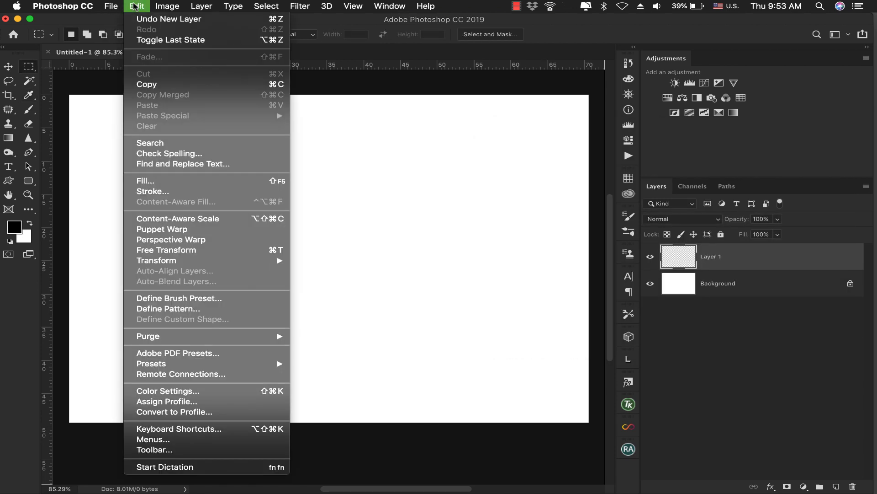
click(179, 182)
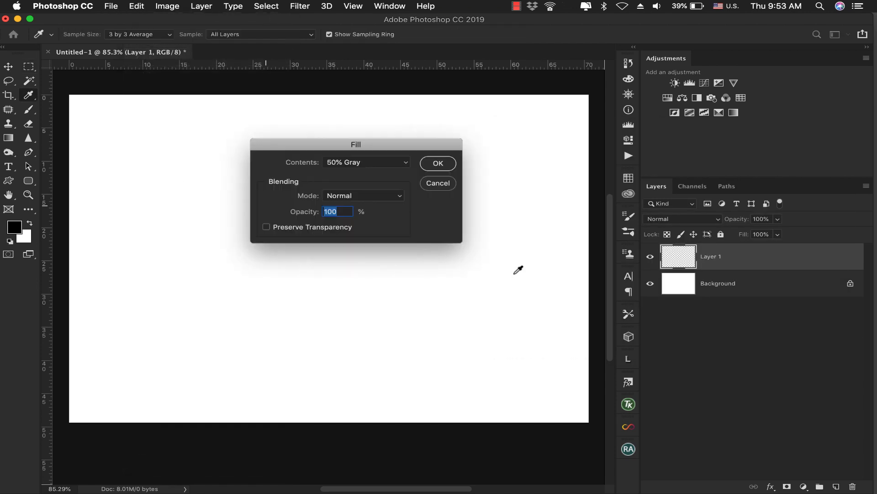
click(370, 163)
click(370, 163)
click(439, 163)
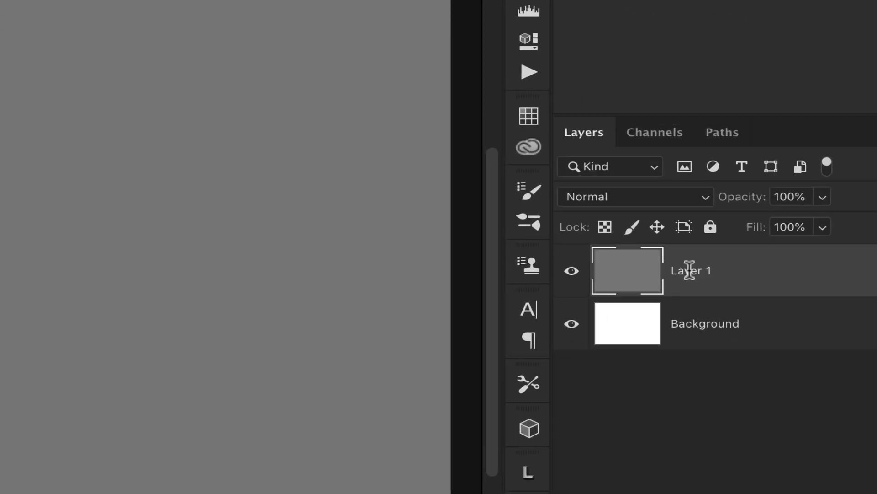
Rename the grey-filled layer as wood
double_click(711, 256)
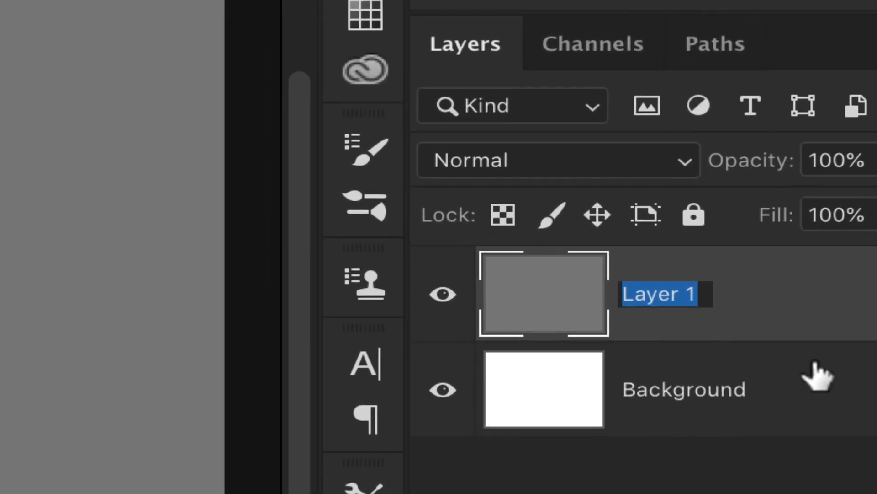
text(wood)
key(Return)
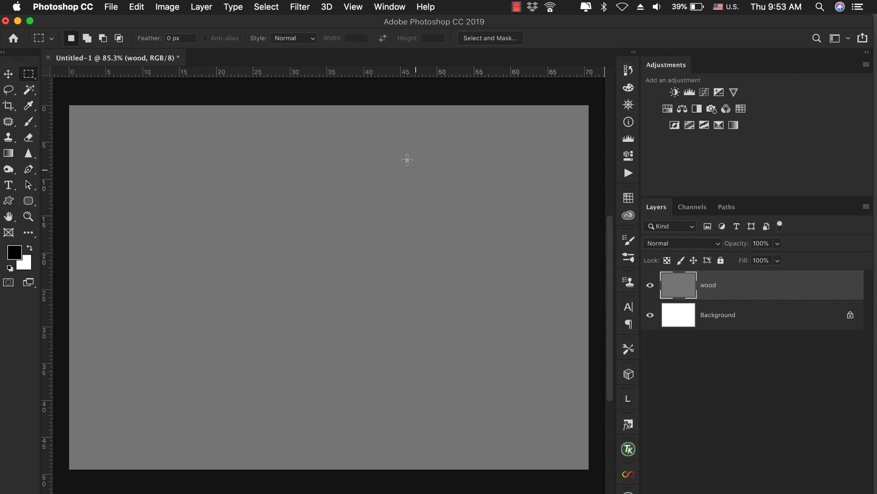
Add monochromatic noise to the wood layer with an amount of 44.79% and Gaussian distribution
click(307, 7)
mouse_move(368, 209)
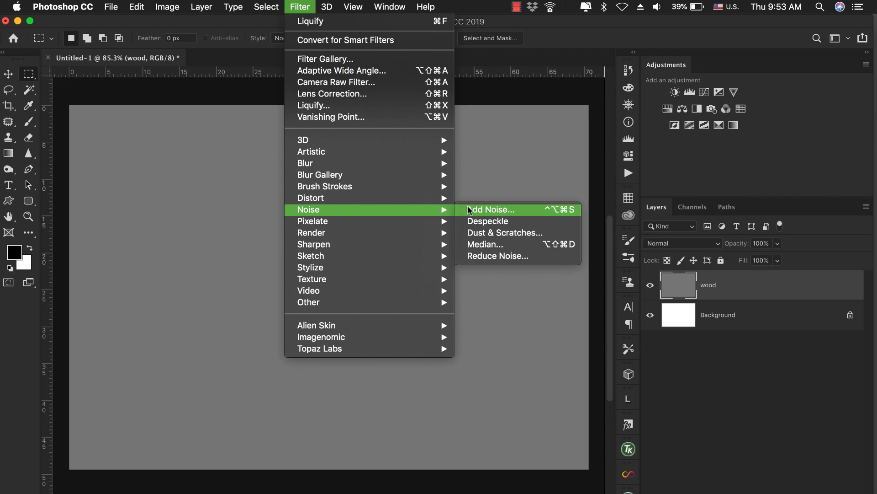
click(471, 210)
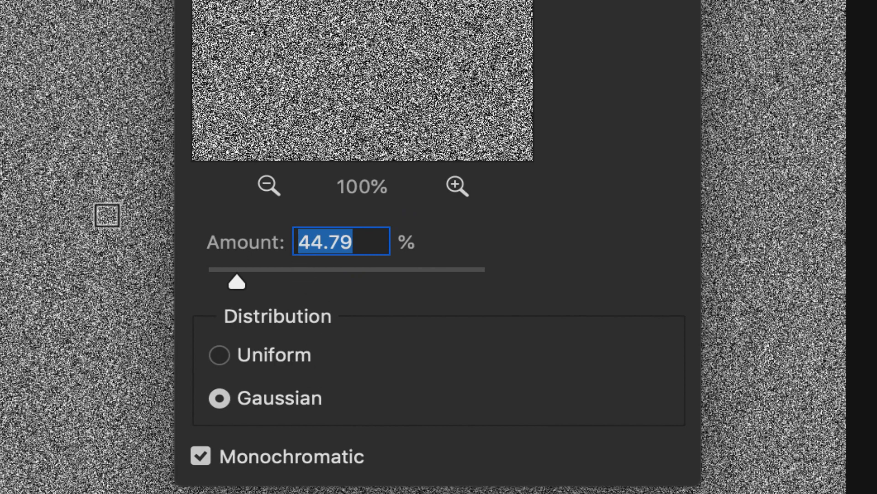
super+click(88, 224)
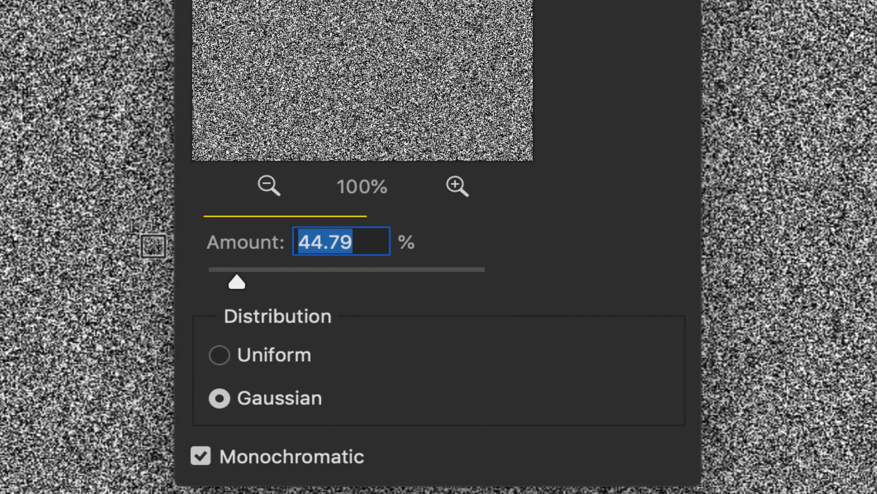
click(241, 355)
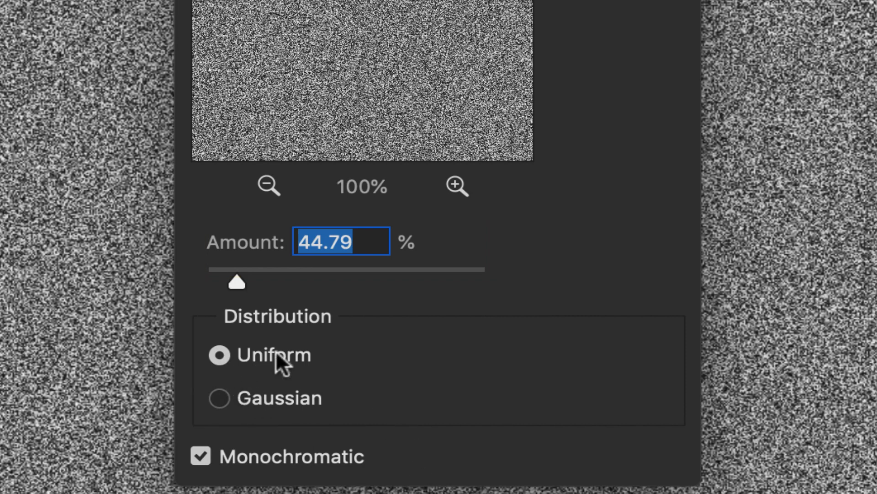
click(221, 400)
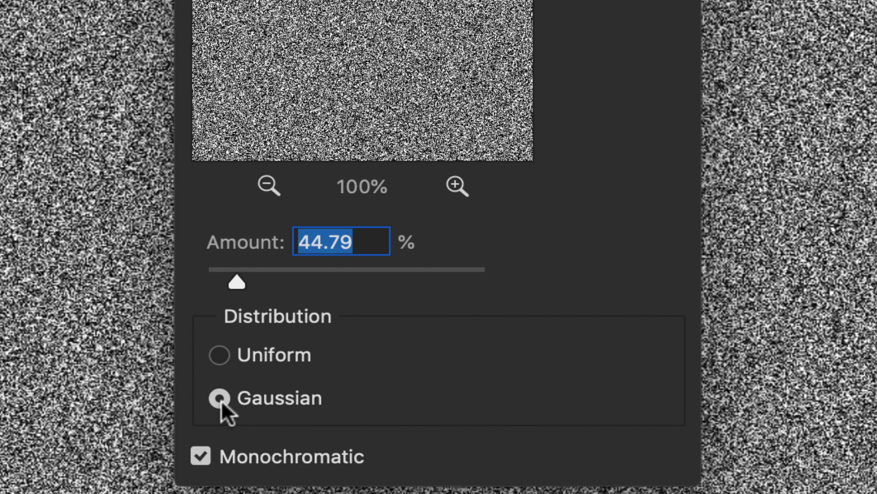
click(232, 457)
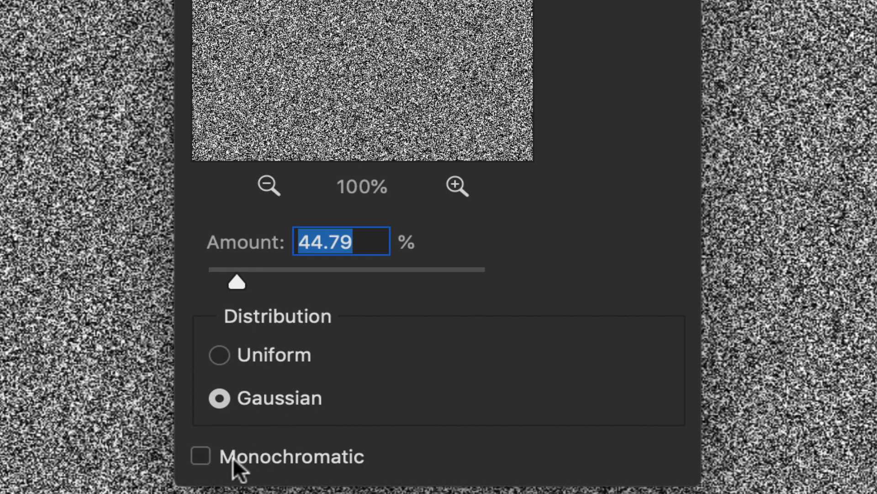
click(233, 458)
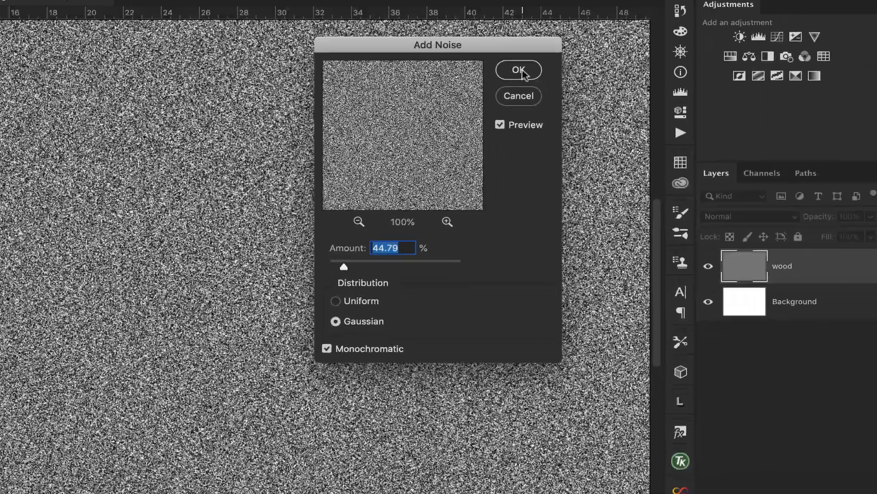
click(522, 73)
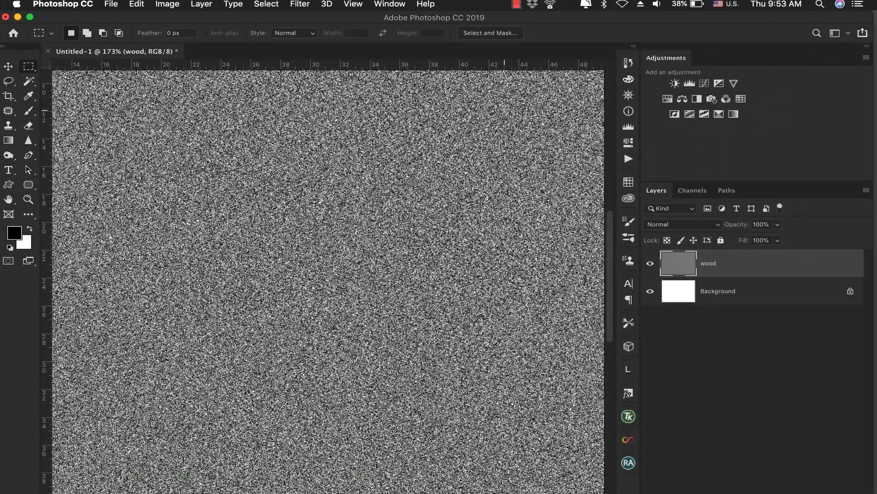
Render the Clouds filter over the noise on the wood layer
click(302, 5)
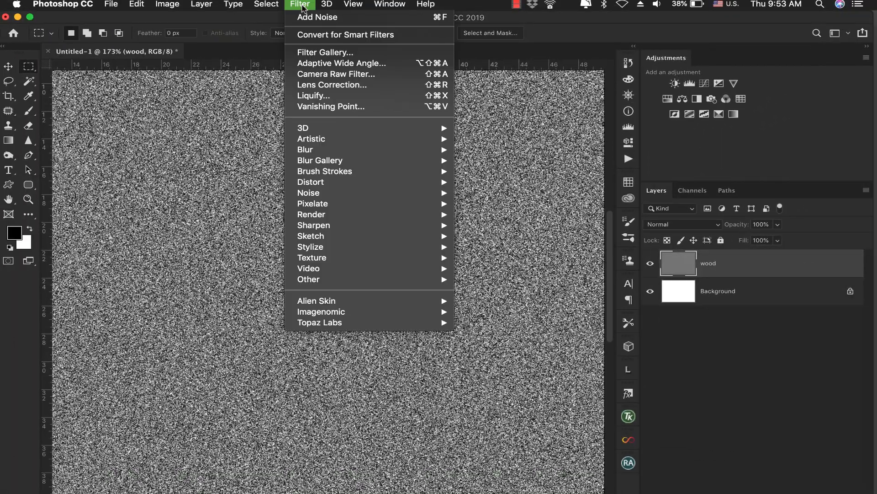
mouse_move(396, 217)
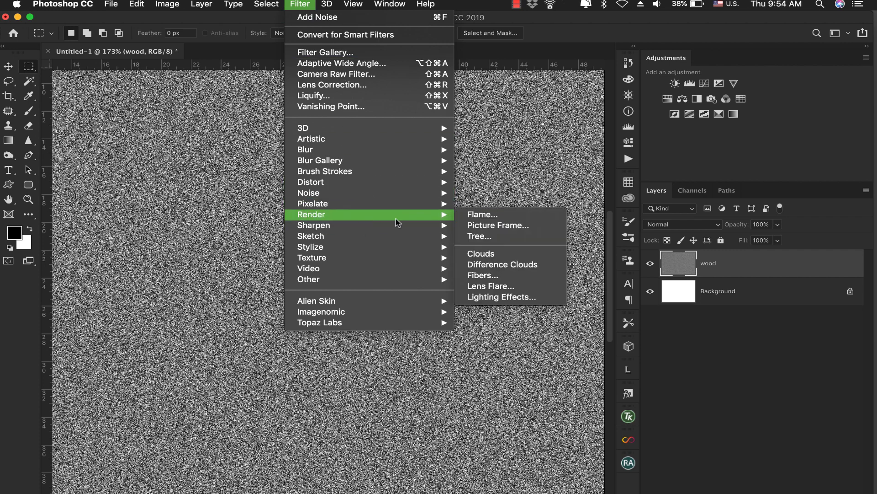
click(481, 256)
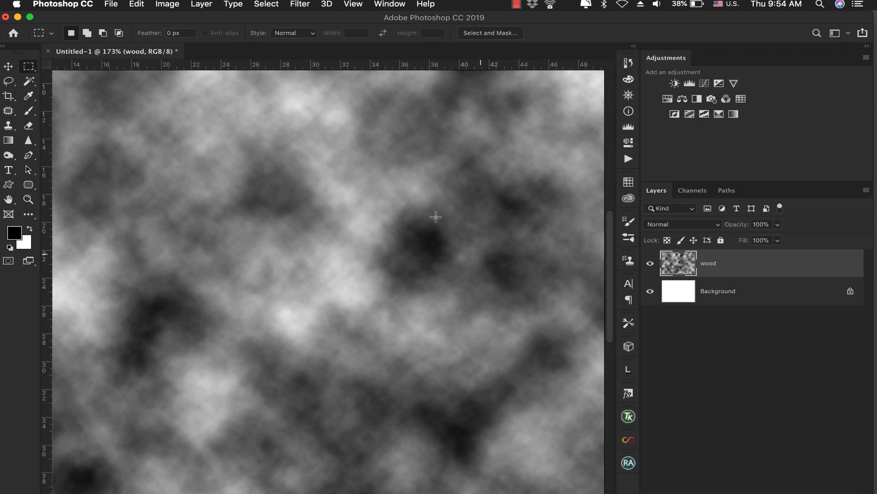
Fade the Clouds effect on the wood layer to 33% opacity, keeping Normal mode
drag(431, 216, 332, 221)
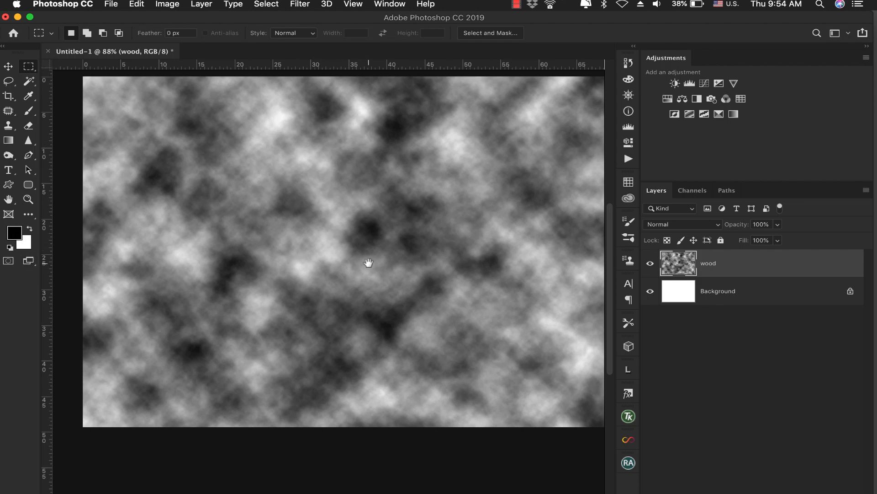
drag(368, 260, 351, 263)
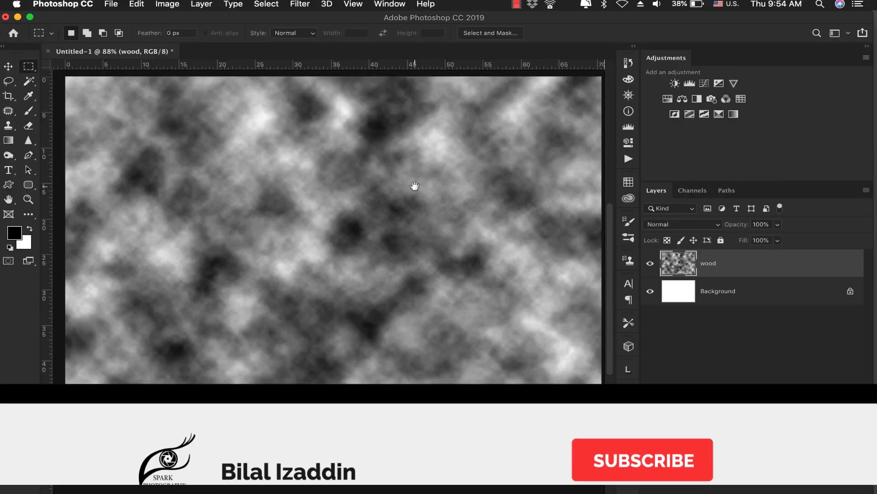
drag(414, 186, 411, 201)
drag(379, 173, 419, 174)
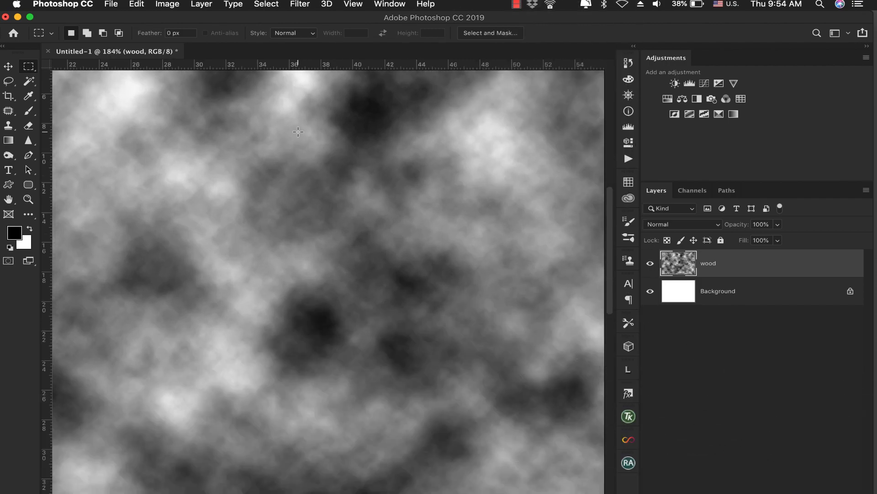
click(137, 4)
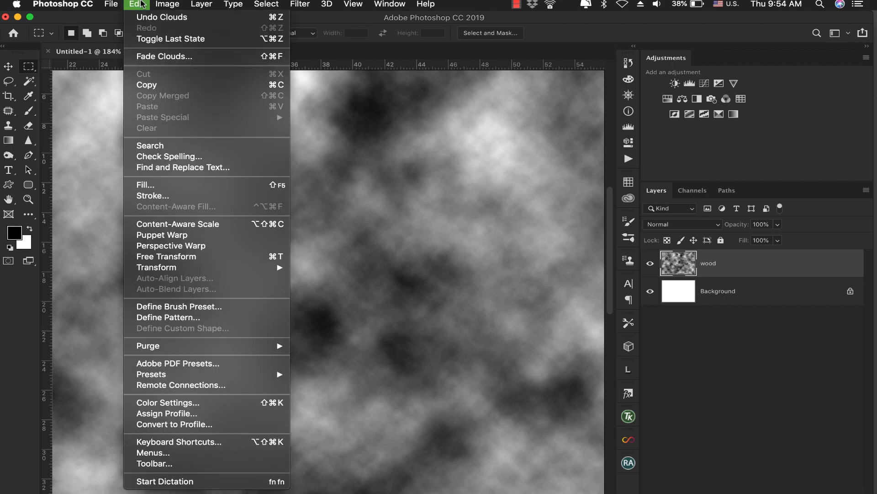
click(155, 56)
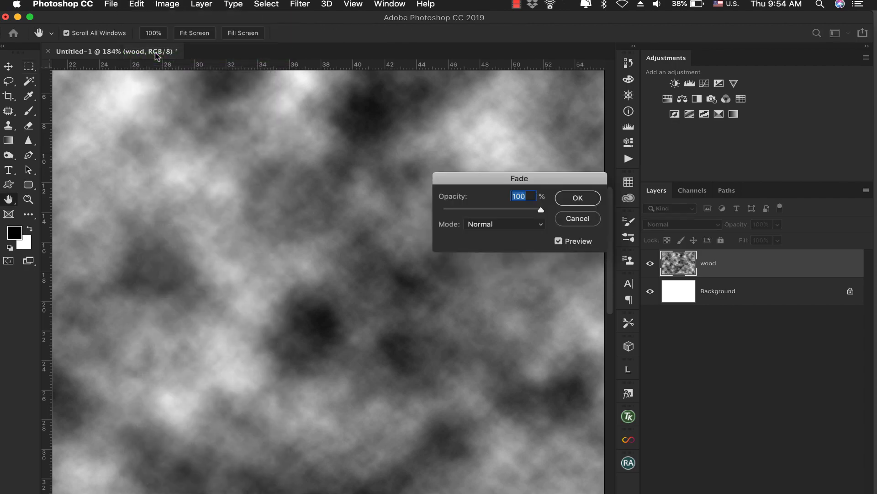
drag(540, 208, 468, 212)
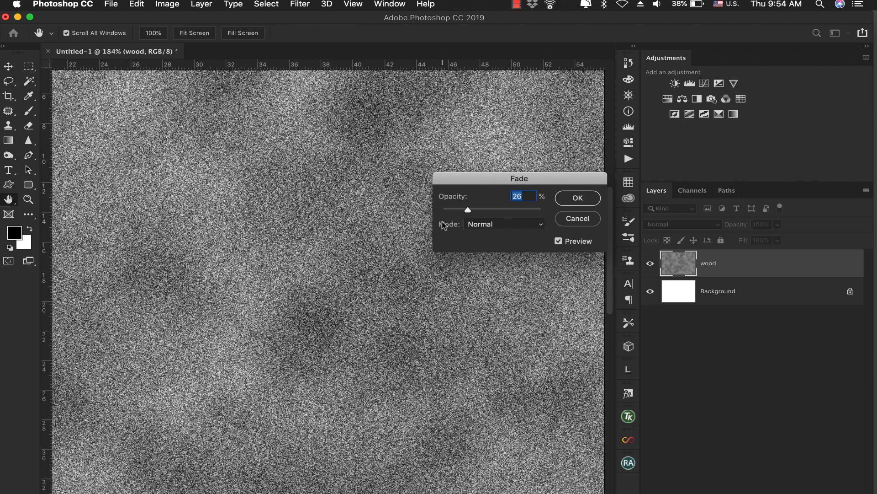
drag(469, 213, 470, 212)
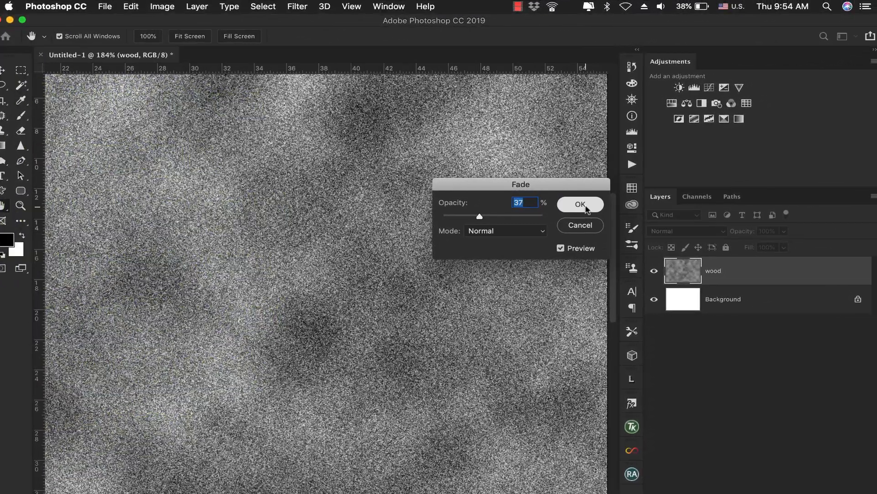
click(640, 190)
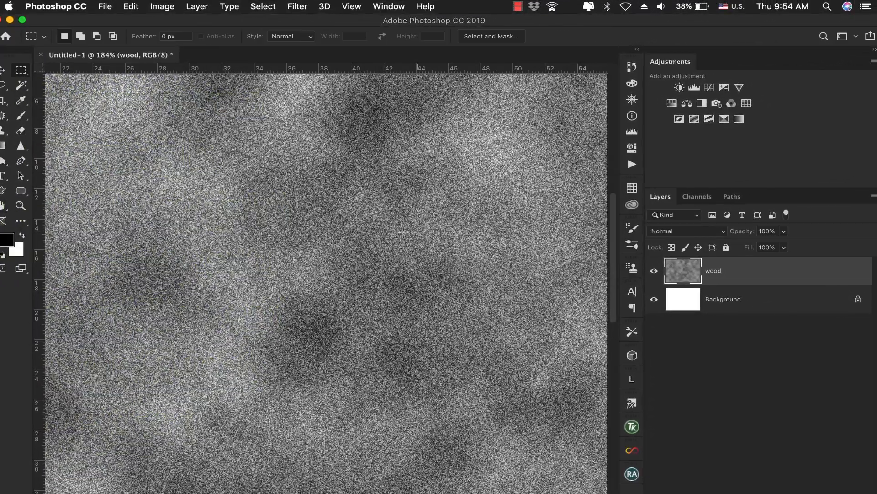
Apply Motion Blur to the wood layer at a 90° angle with a distance of 23 pixels
scroll(391, 191, down, 3)
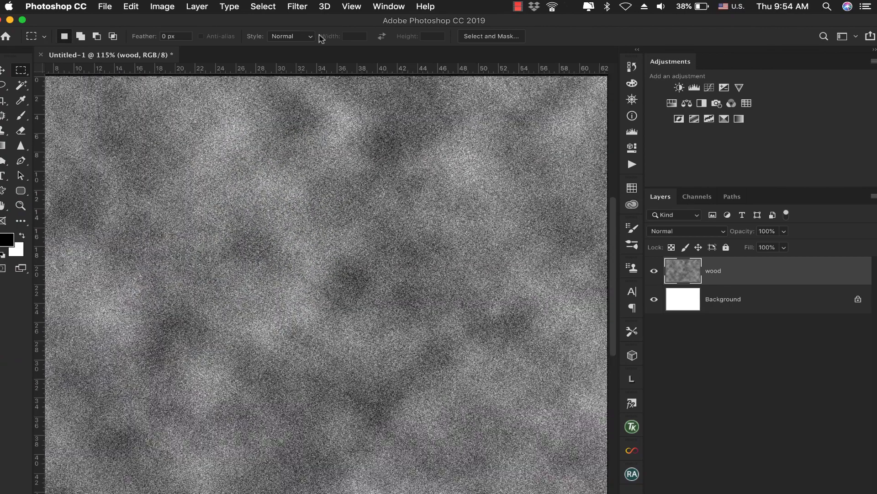
scroll(349, 137, down, 2)
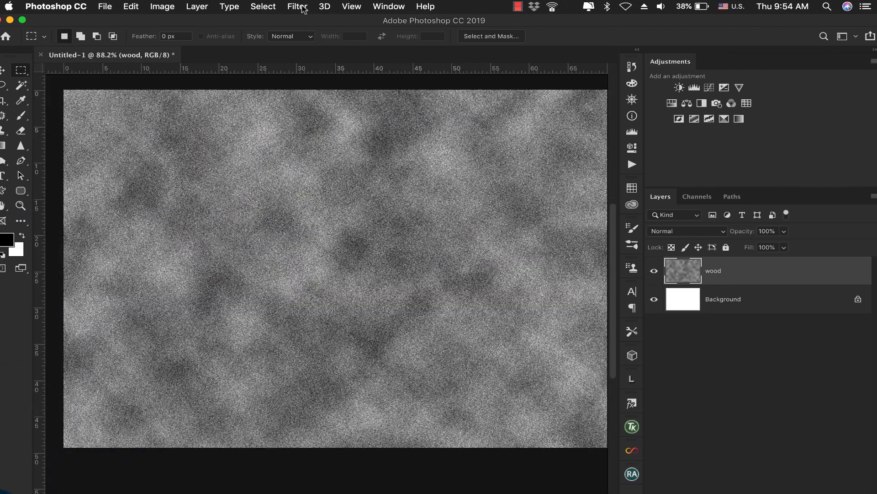
click(303, 10)
mouse_move(369, 159)
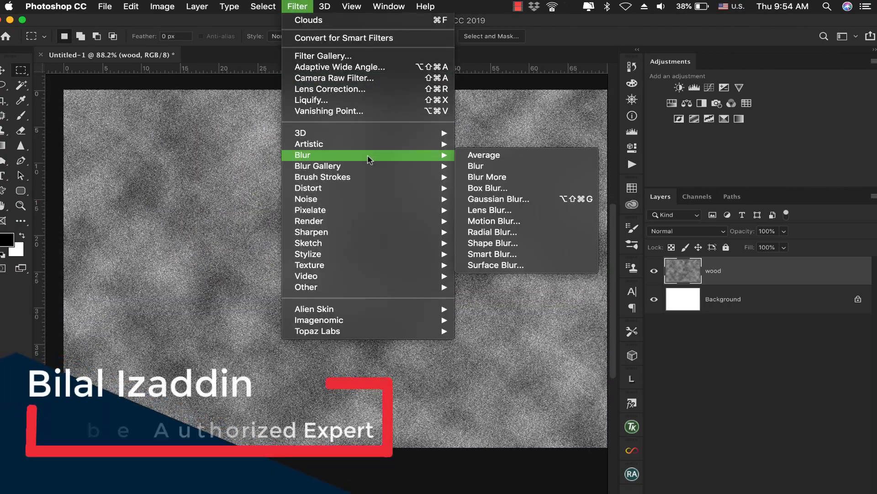
click(524, 220)
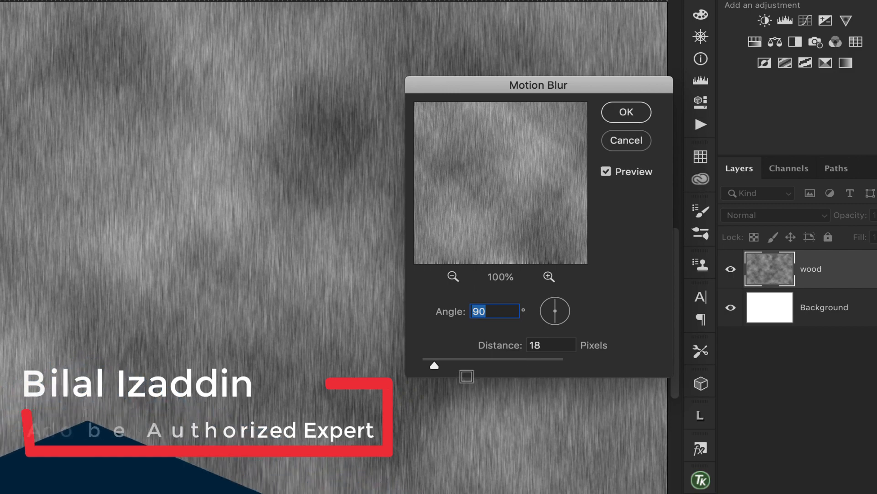
drag(556, 308, 562, 315)
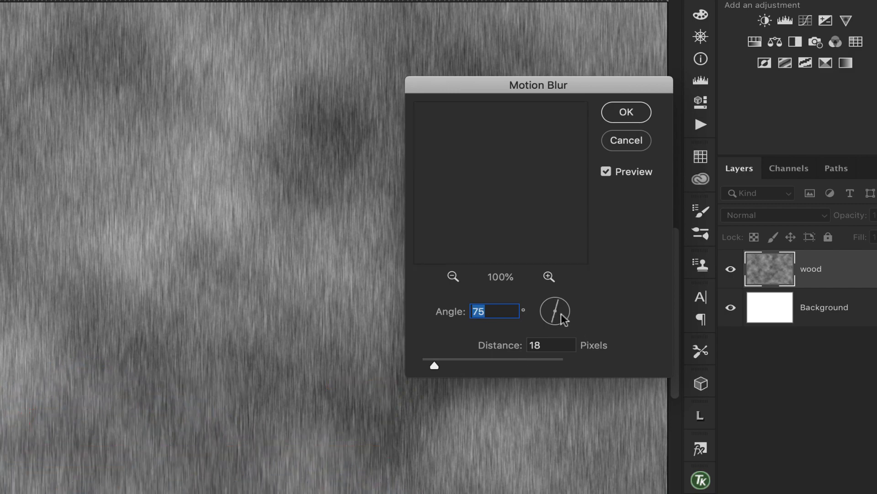
drag(562, 314, 555, 300)
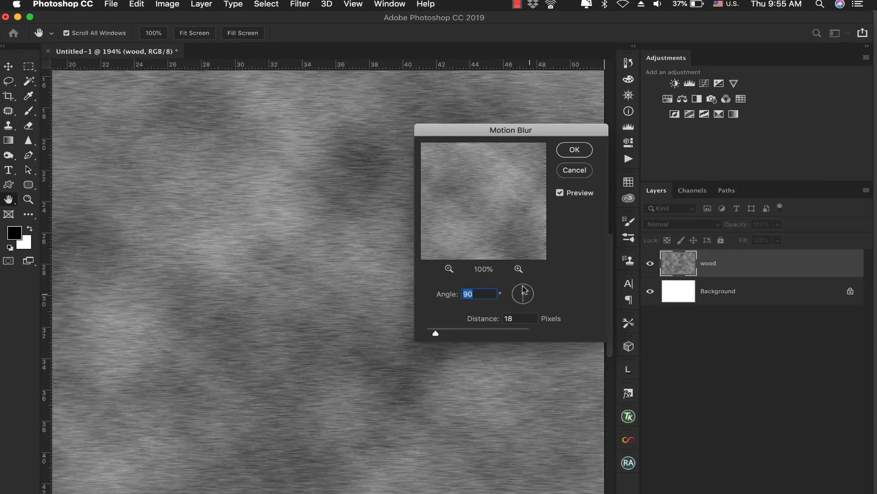
drag(435, 334, 439, 335)
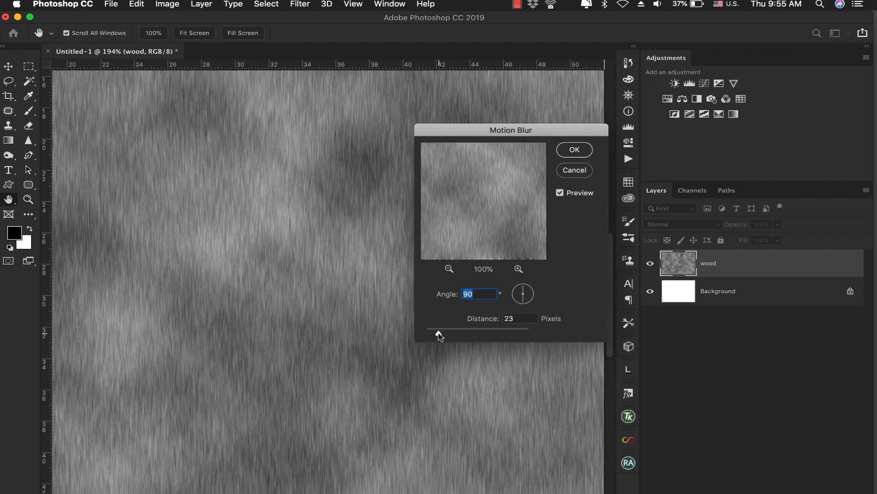
key(Tab)
click(578, 147)
Distort the wood layer with a Wave filter using minimum wavelength 16, minimum amplitude 16, horizontal scale 1% and vertical scale 32%
drag(339, 228, 298, 229)
drag(310, 180, 295, 218)
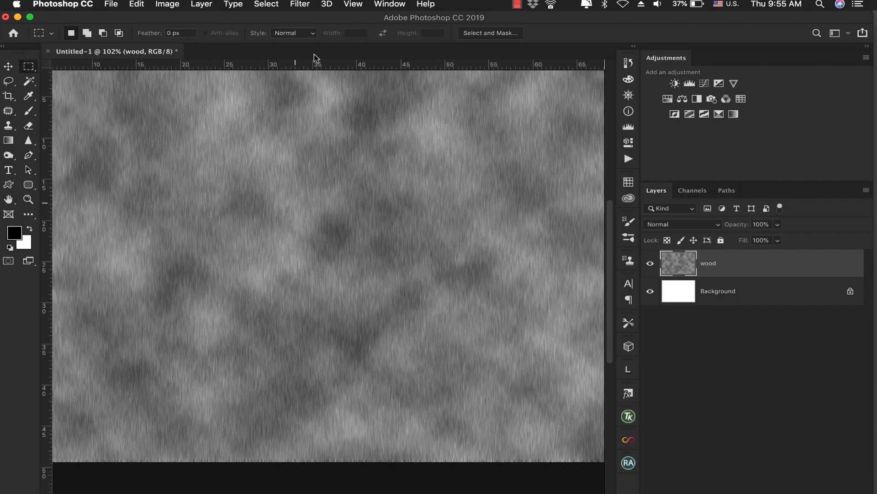
click(294, 4)
mouse_move(430, 182)
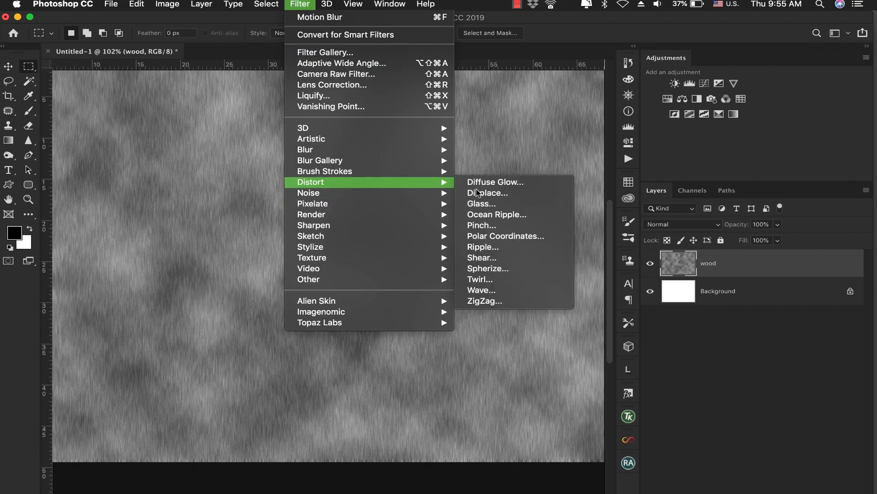
click(487, 290)
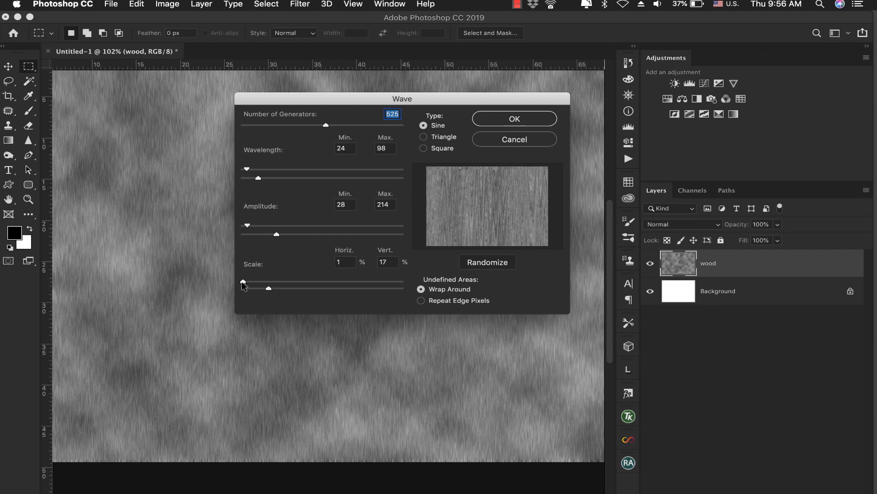
drag(244, 283, 221, 287)
click(351, 260)
drag(268, 289, 291, 292)
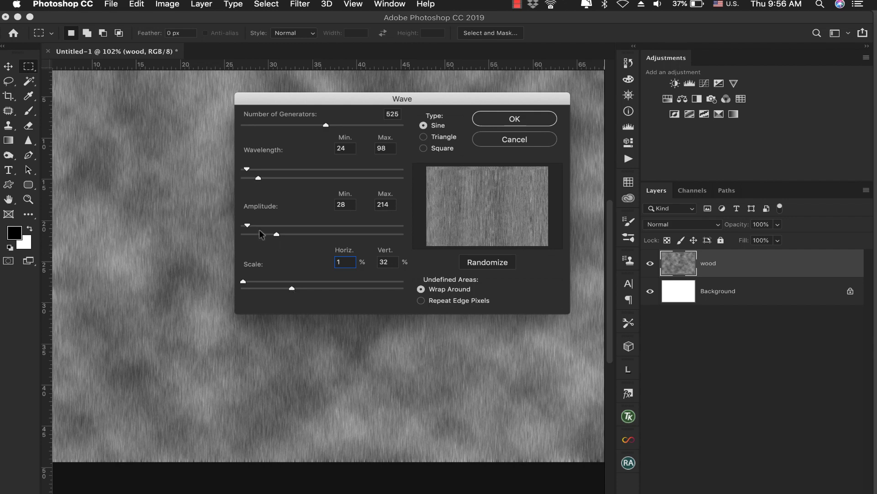
drag(247, 226, 245, 226)
drag(248, 170, 248, 170)
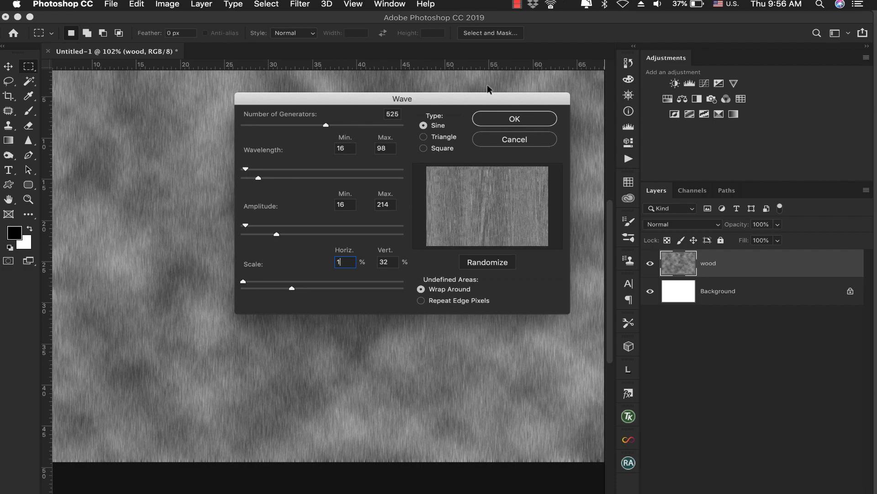
click(501, 118)
drag(493, 230, 440, 232)
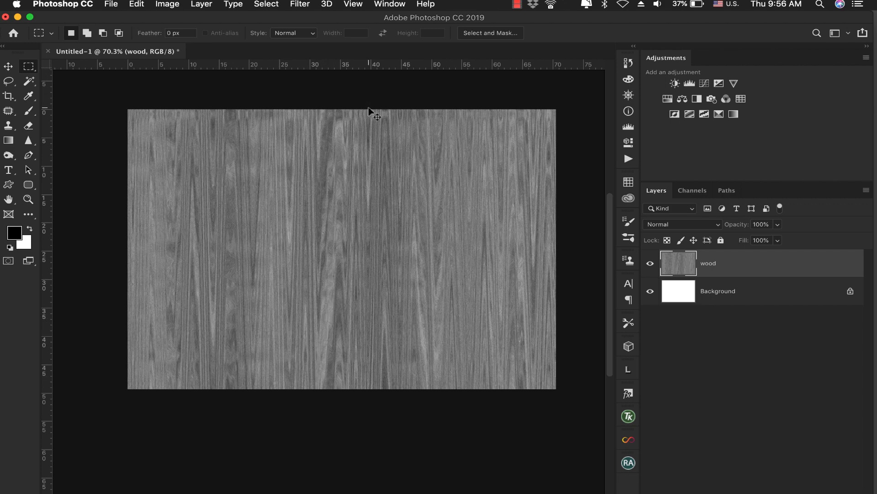
Undo the Wave distortion and reapply it to the wood layer with a maximum wavelength of 114 and the other settings kept
key(super+z)
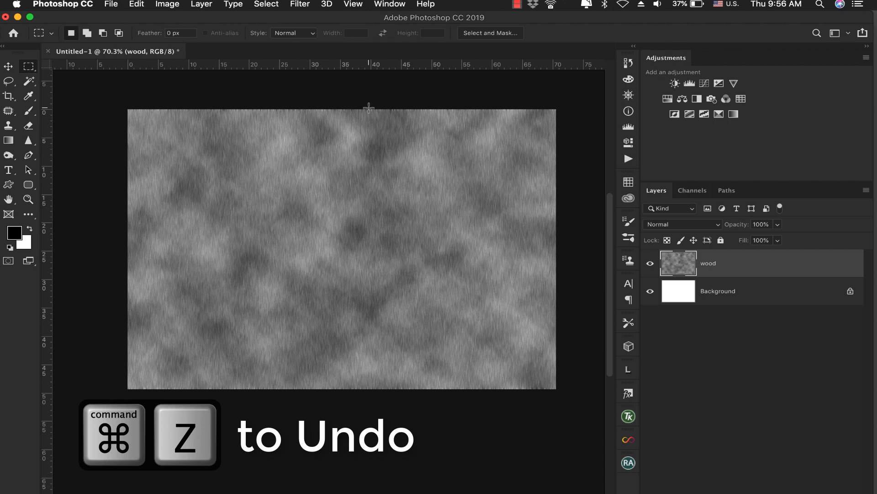
click(306, 4)
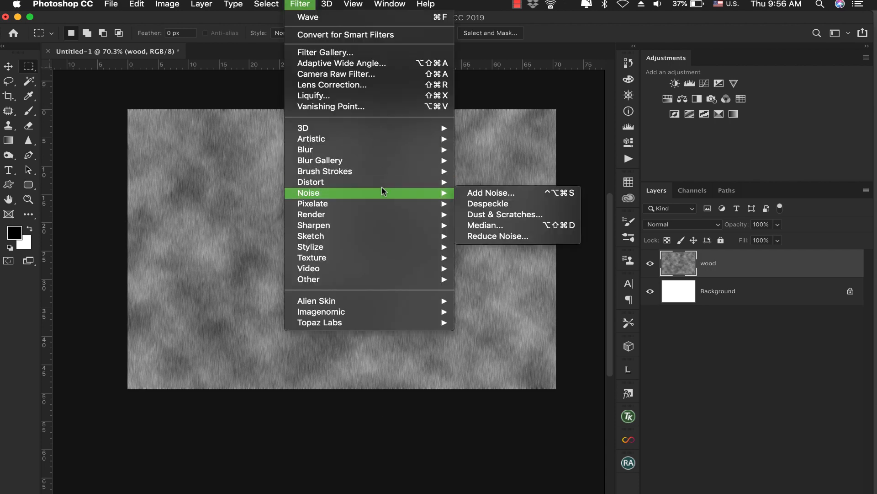
mouse_move(414, 182)
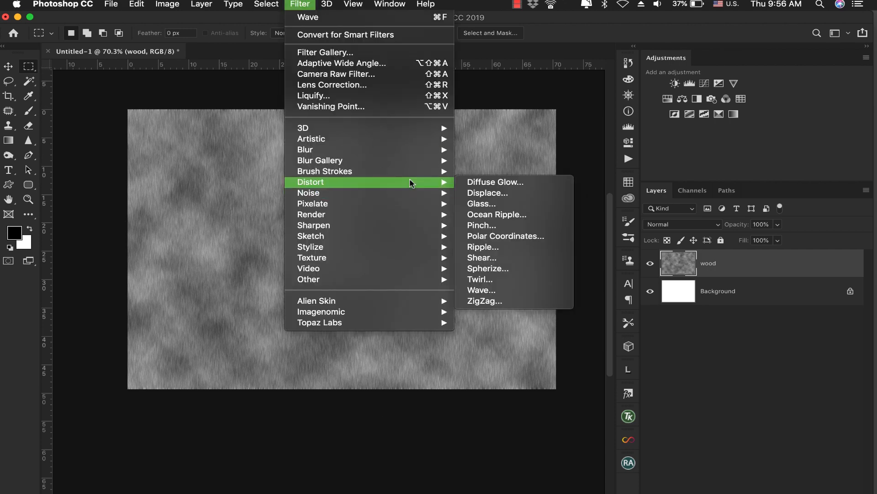
click(510, 291)
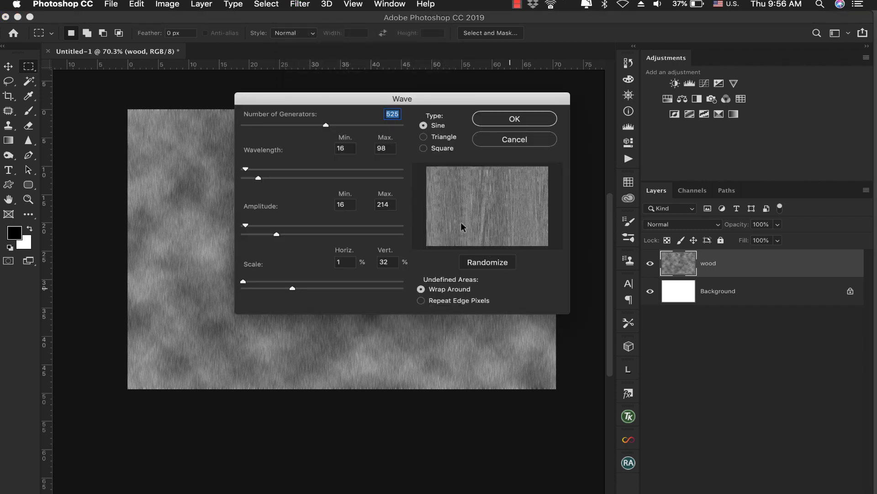
drag(260, 178, 262, 178)
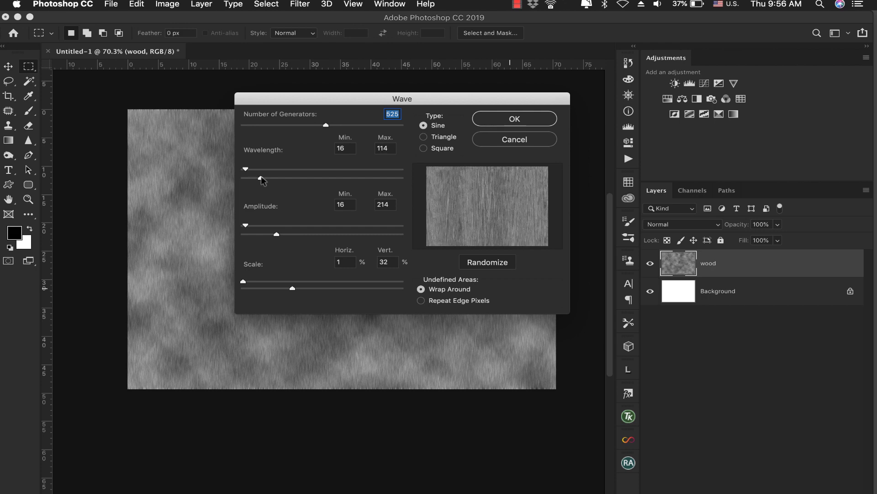
click(476, 122)
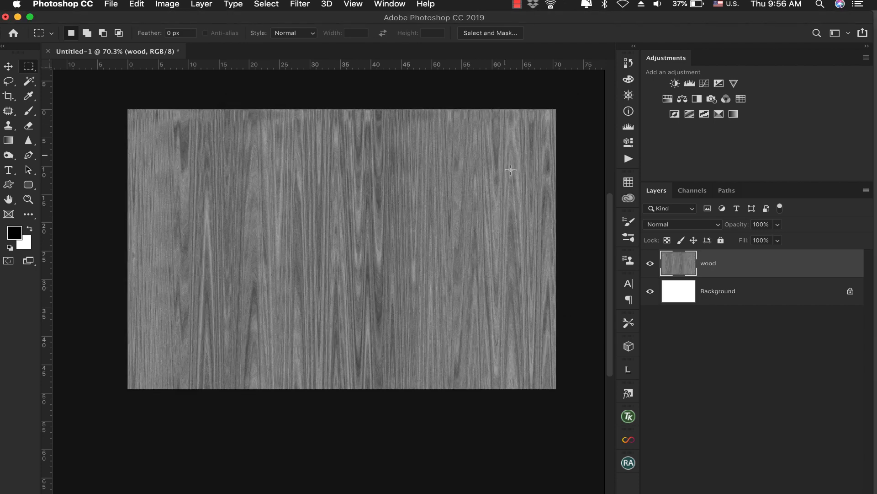
Colorize the wood layer brown using Hue/Saturation with hue 29, saturation 31 and lightness -20
scroll(400, 249, right, 1)
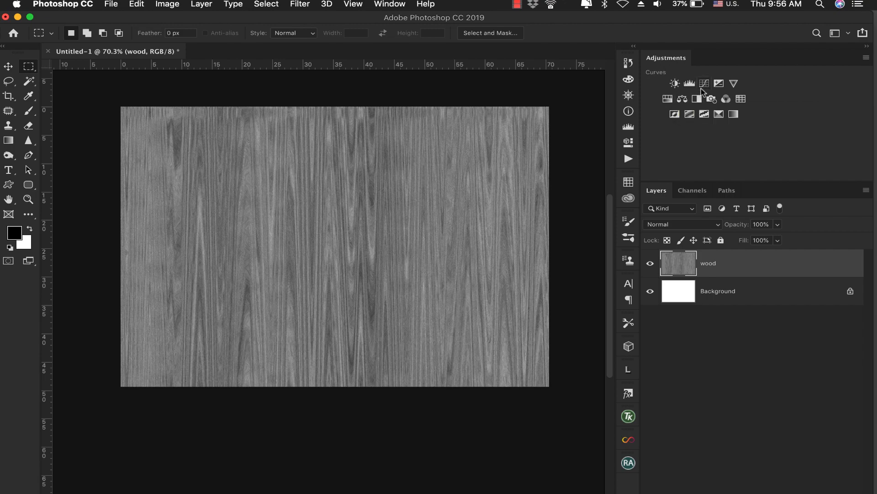
click(167, 4)
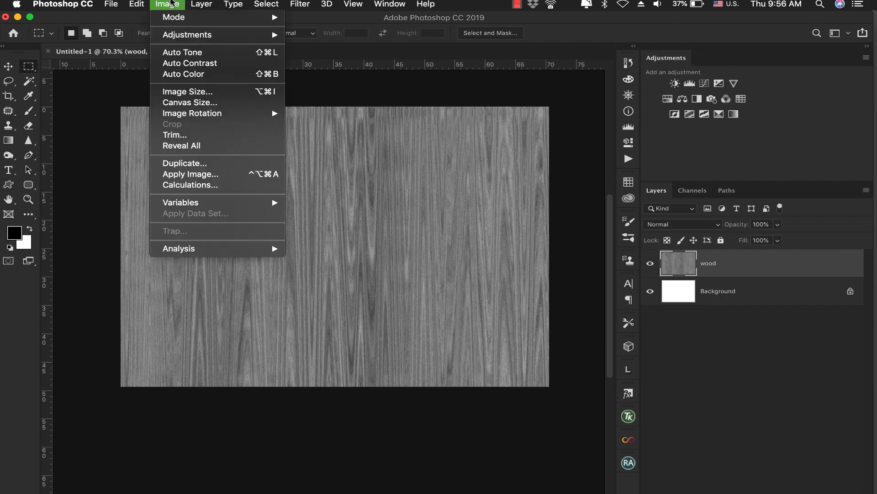
mouse_move(183, 36)
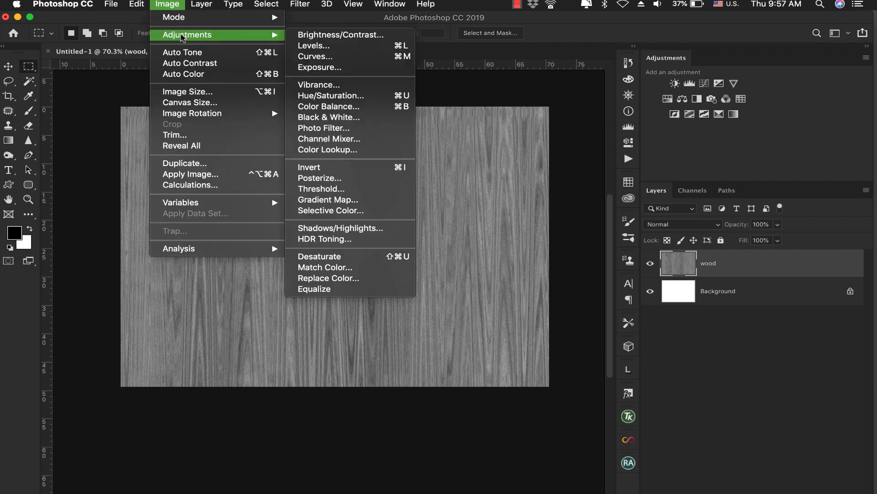
click(351, 96)
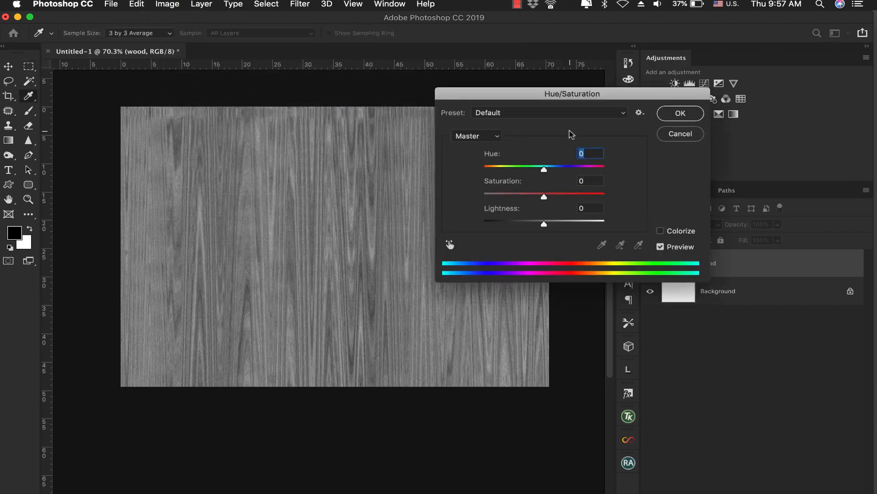
click(662, 231)
drag(485, 168, 520, 197)
drag(544, 224, 534, 229)
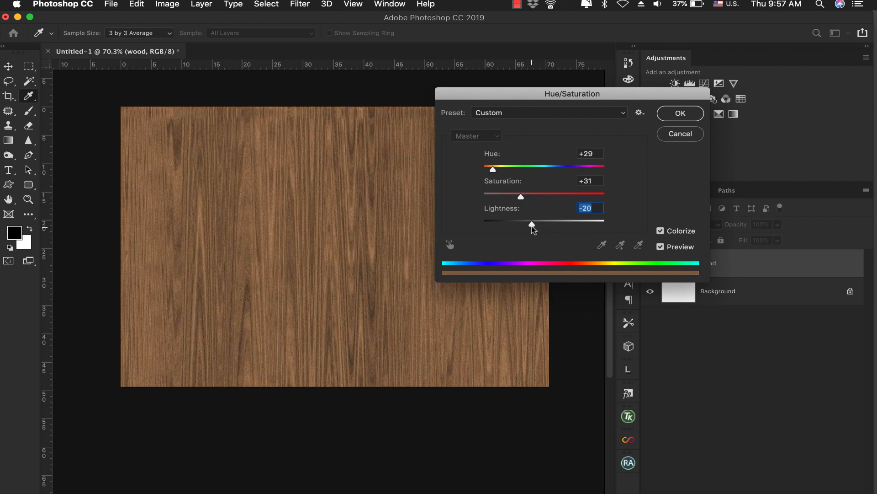
click(681, 118)
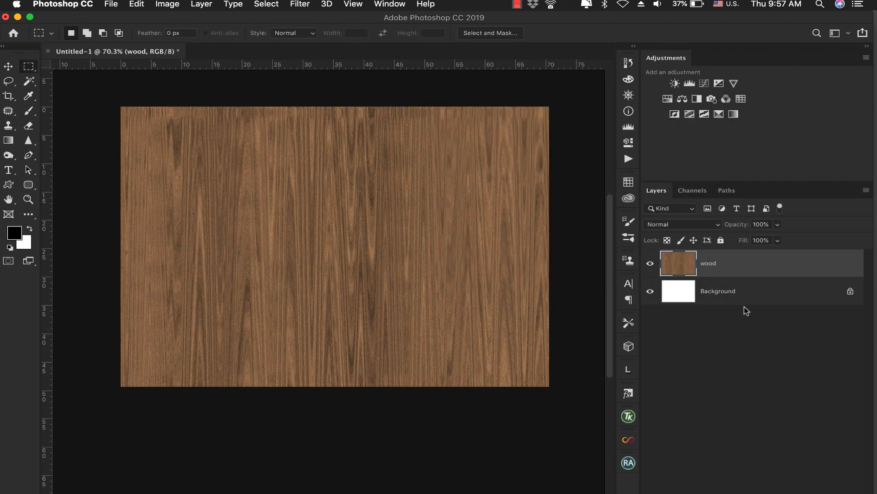
Duplicate the brown wood layer and set the copy's blending mode to Hard Light
scroll(379, 247, up, 3)
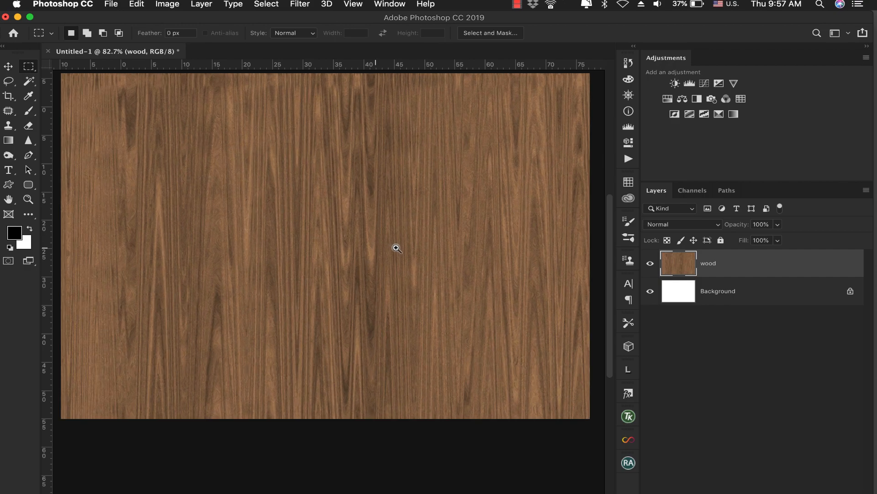
drag(395, 247, 355, 248)
drag(418, 214, 420, 239)
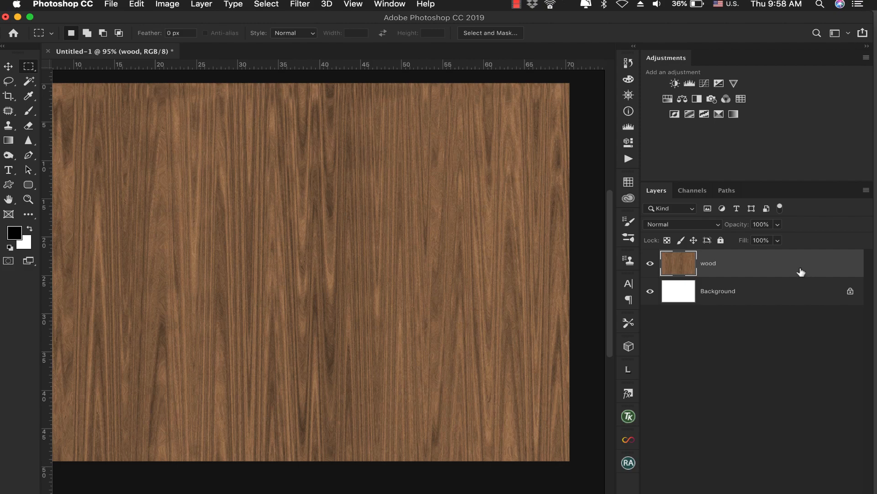
drag(801, 274, 800, 492)
click(692, 225)
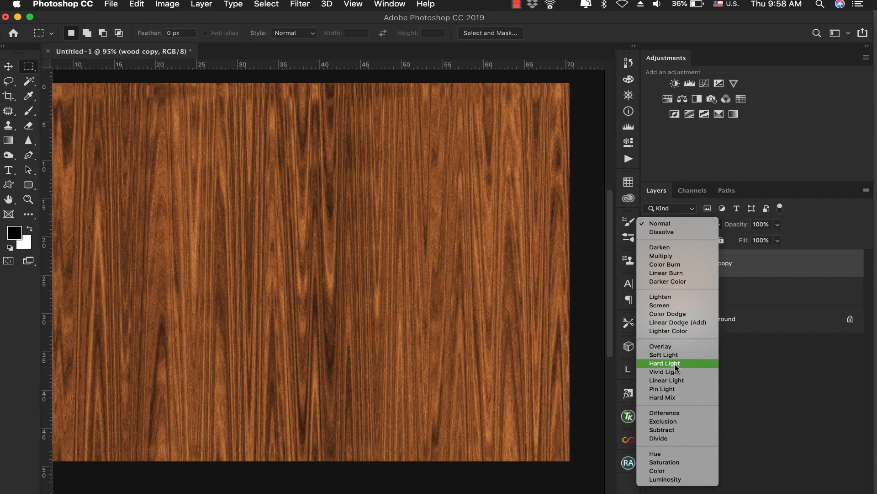
click(666, 363)
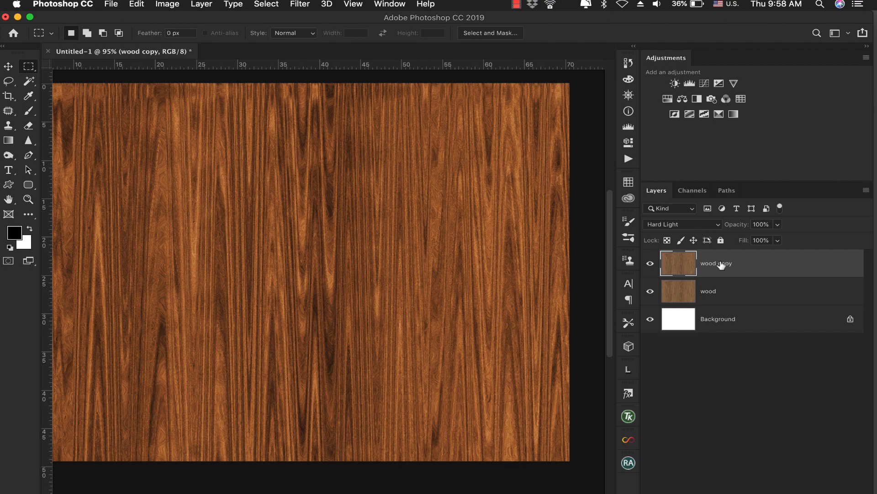
Desaturate the wood copy layer
click(170, 4)
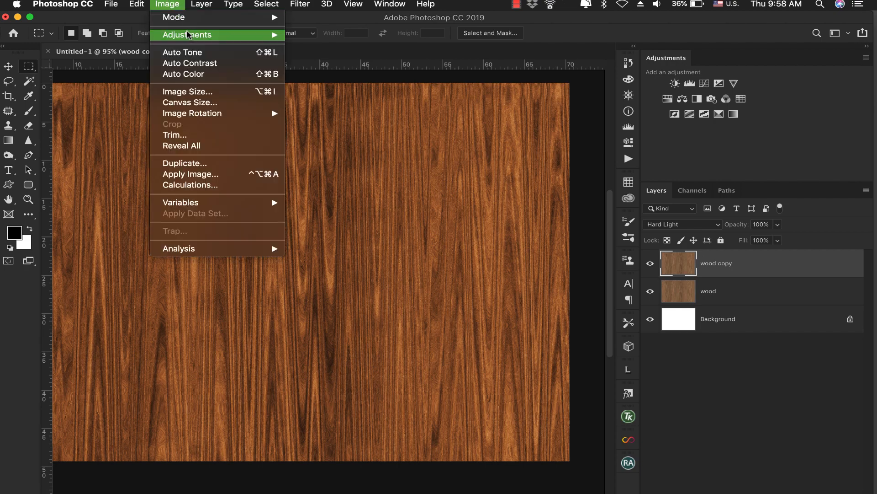
mouse_move(190, 35)
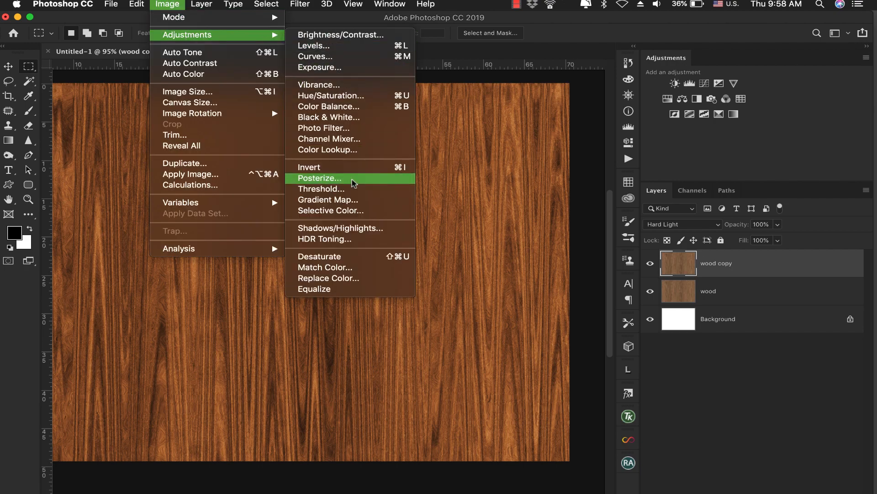
click(352, 256)
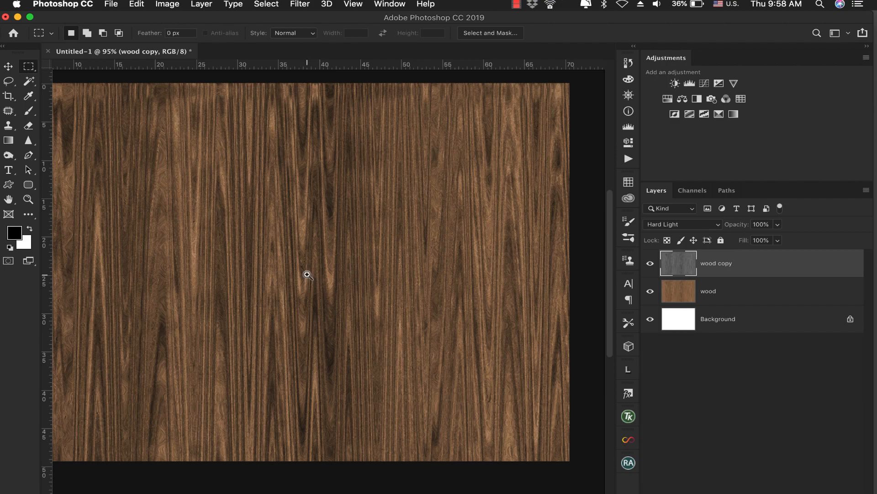
Lower the wood copy layer's opacity to 51% and toggle its visibility to compare the grain with and without it
drag(303, 275, 286, 247)
drag(379, 249, 320, 245)
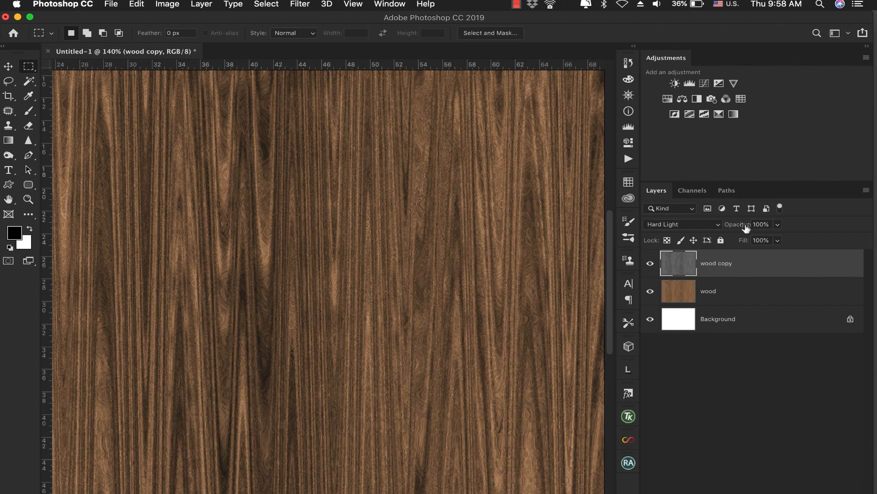
drag(746, 228, 711, 227)
drag(497, 290, 421, 297)
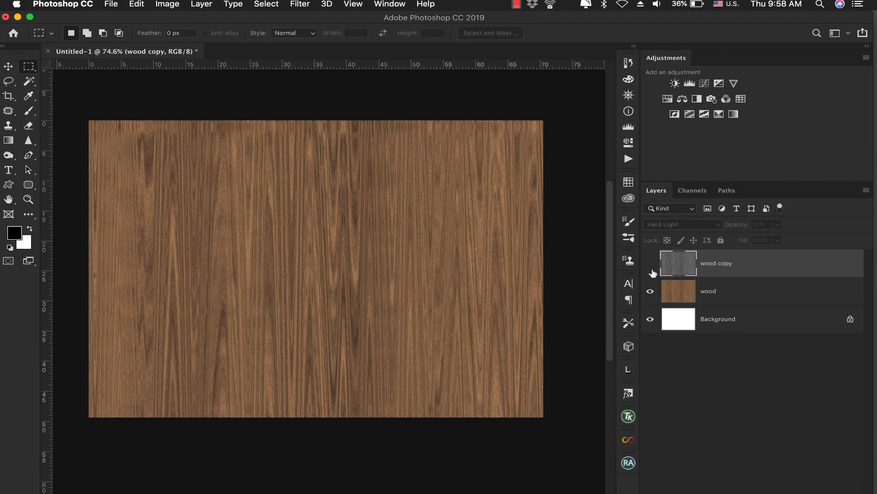
click(651, 264)
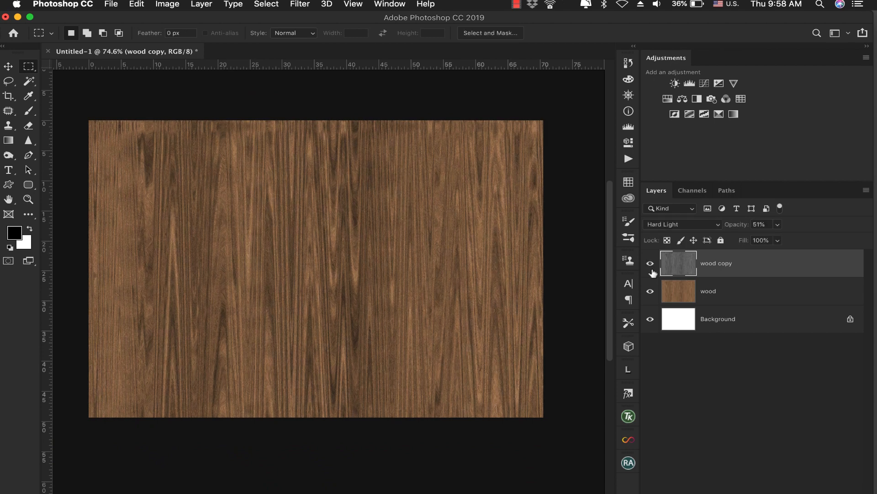
Merge the wood copy and wood layers into a single layer
shift+click(753, 298)
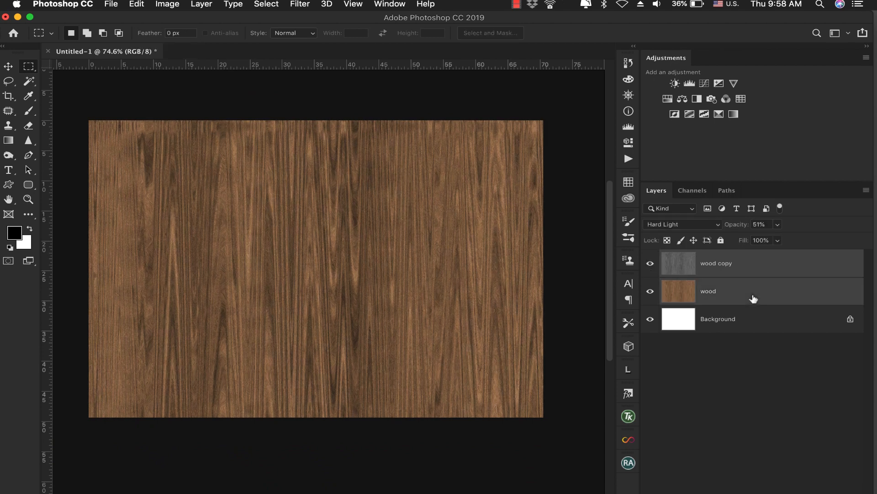
key(space)
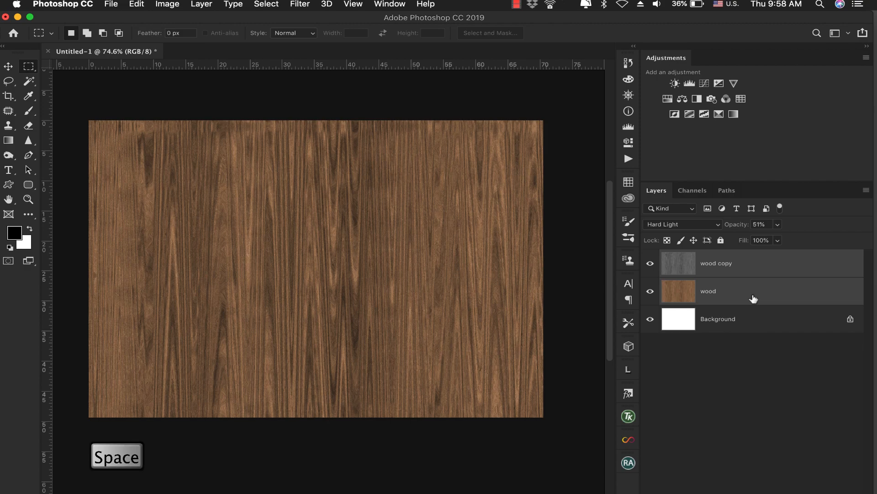
key(super+e)
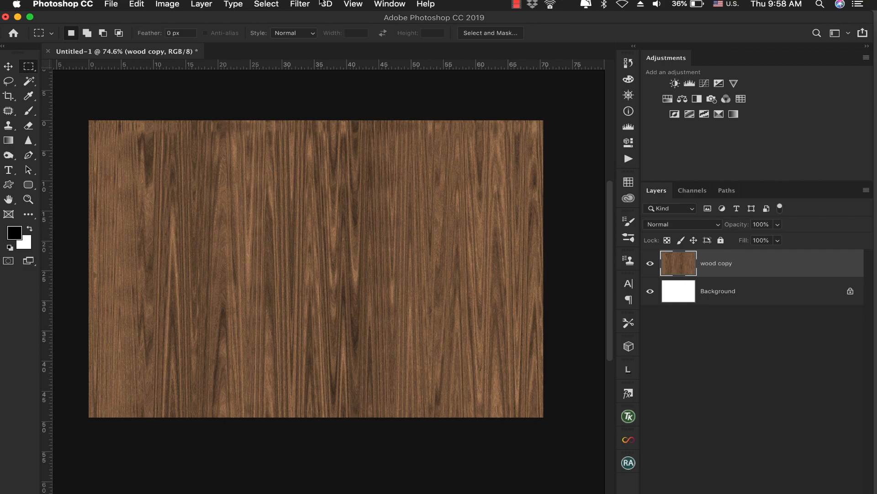
Bloat spots of the wood grain with the Liquify filter, using a size 42 brush, density 50 and rate 80
click(295, 4)
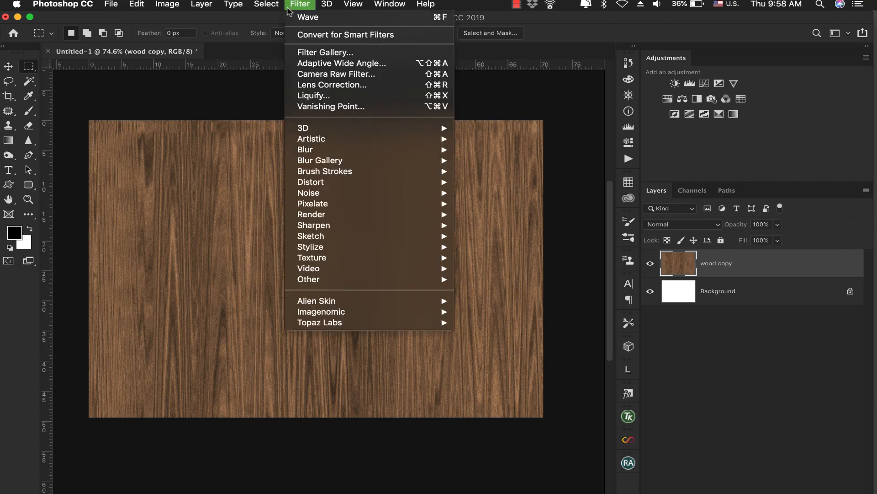
click(346, 96)
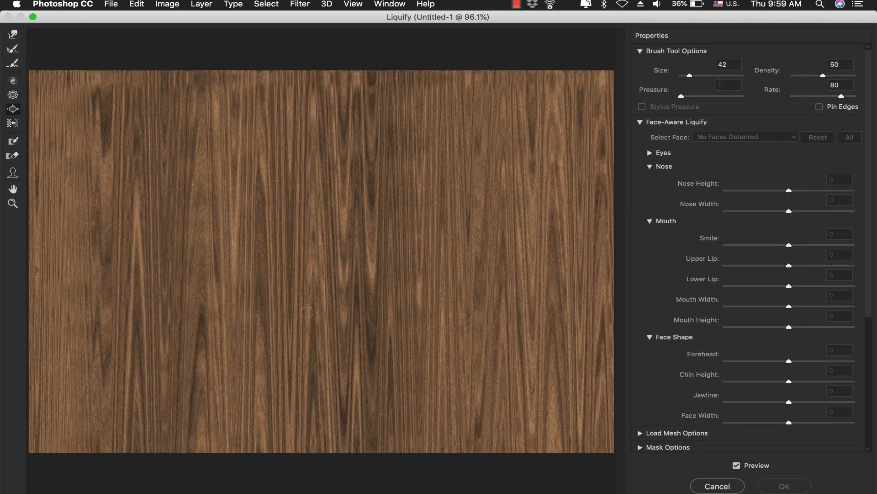
click(203, 321)
click(783, 485)
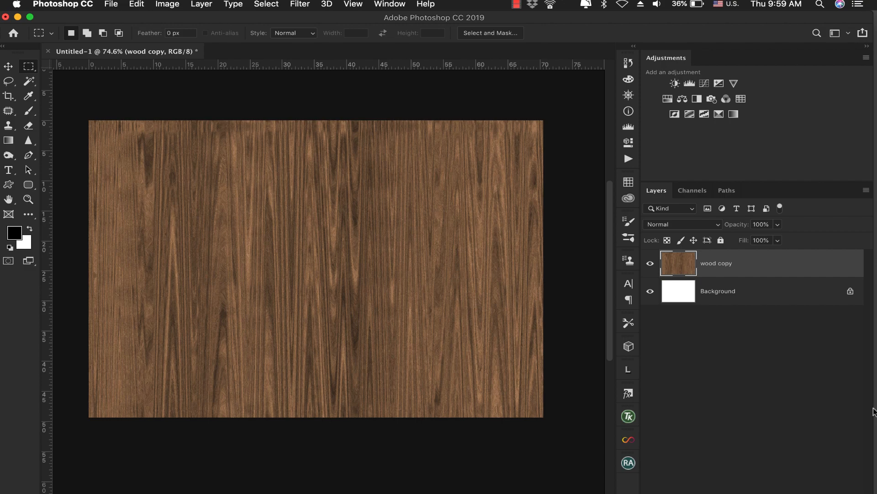
Add a new empty layer above the wood copy layer and name it Groove
key(alt+shift+super+n)
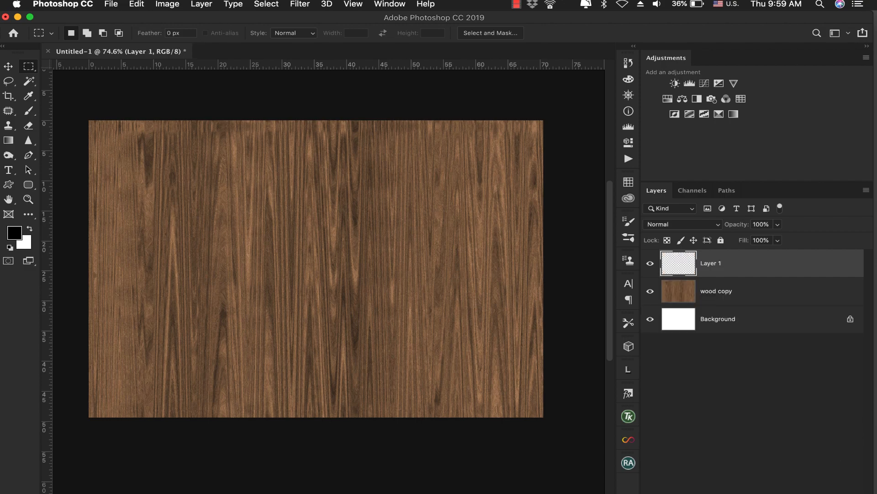
double_click(711, 264)
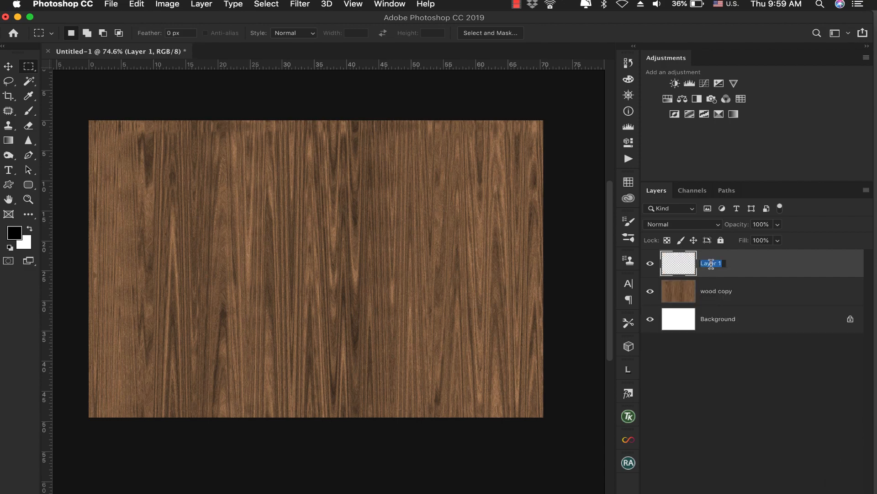
text(Groove)
key(Return)
Fill a thin full-height vertical strip with black at about 59 cm across the Groove layer, and clear the selection
drag(472, 120, 472, 415)
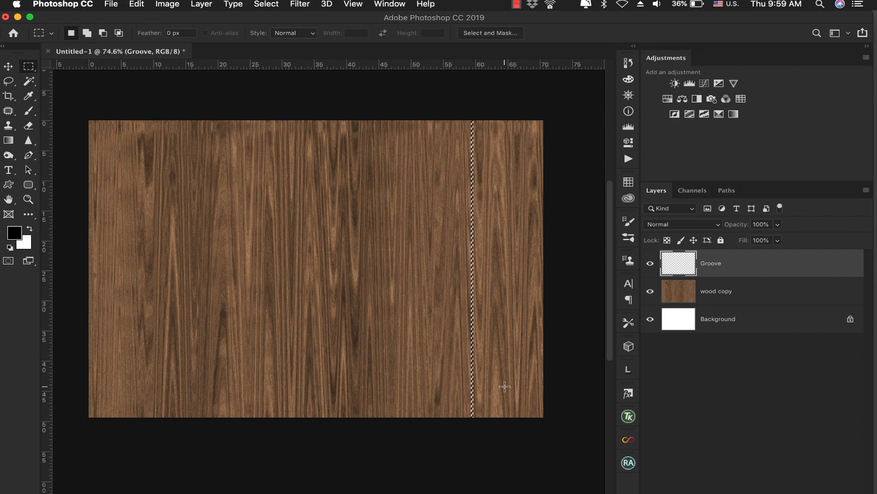
key(alt+BackSpace)
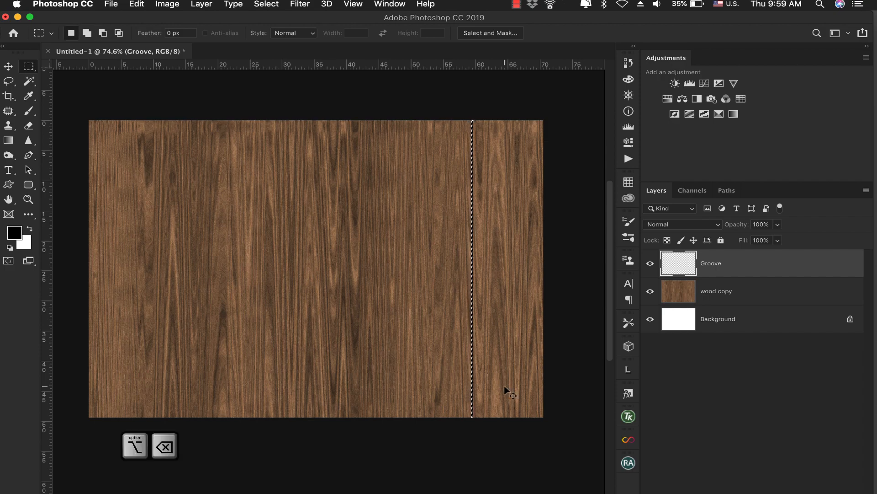
key(super+d)
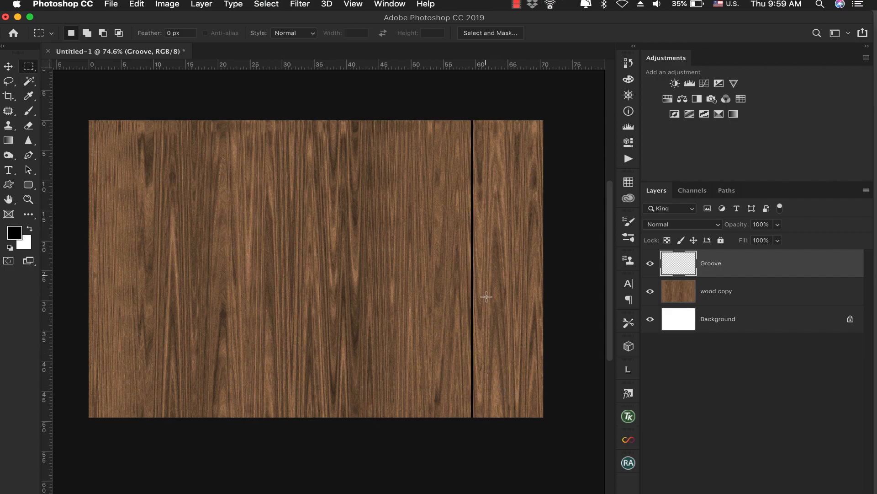
Duplicate the black groove at uneven intervals across the whole width to divide the wood into planks, and clear the selection
drag(476, 270, 468, 267)
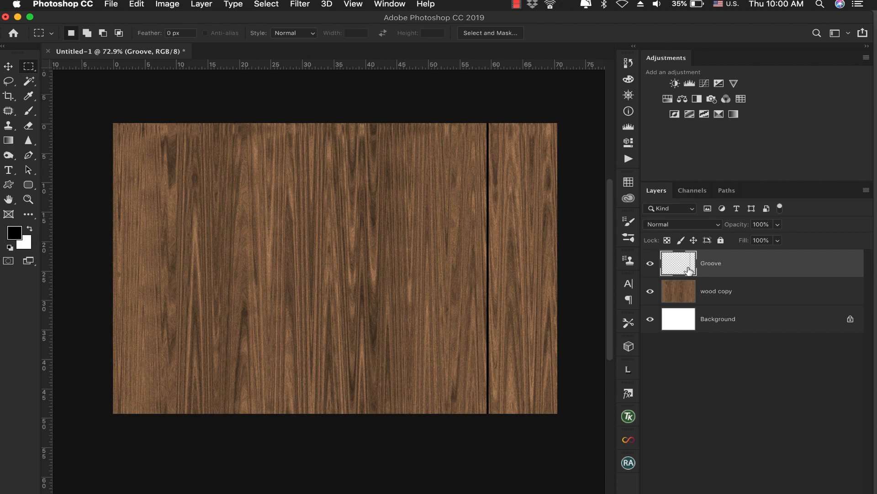
drag(477, 122, 495, 451)
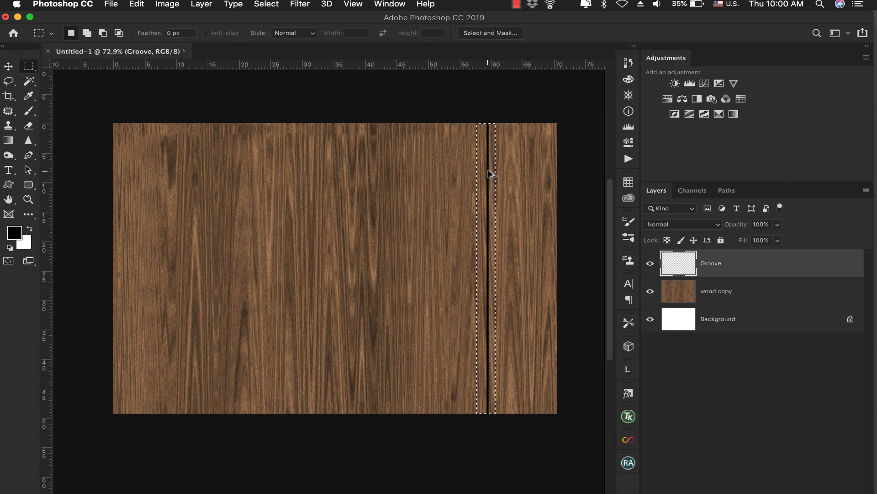
drag(489, 173, 134, 195)
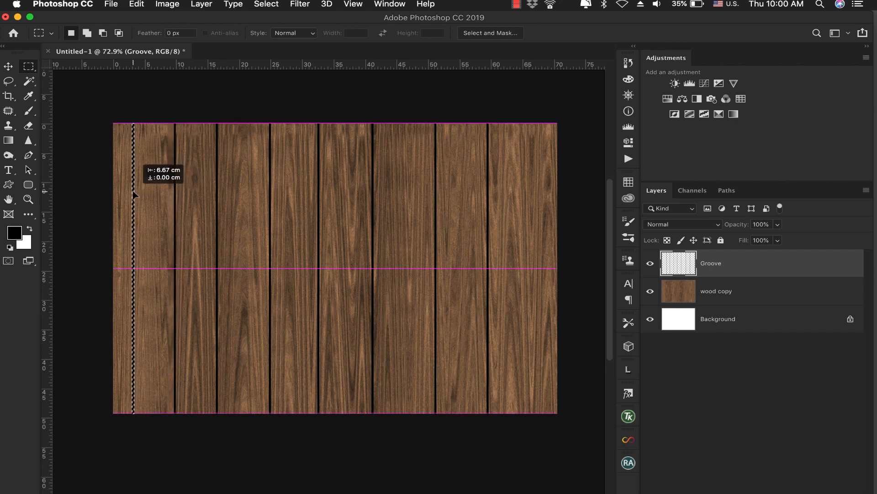
drag(547, 212, 132, 248)
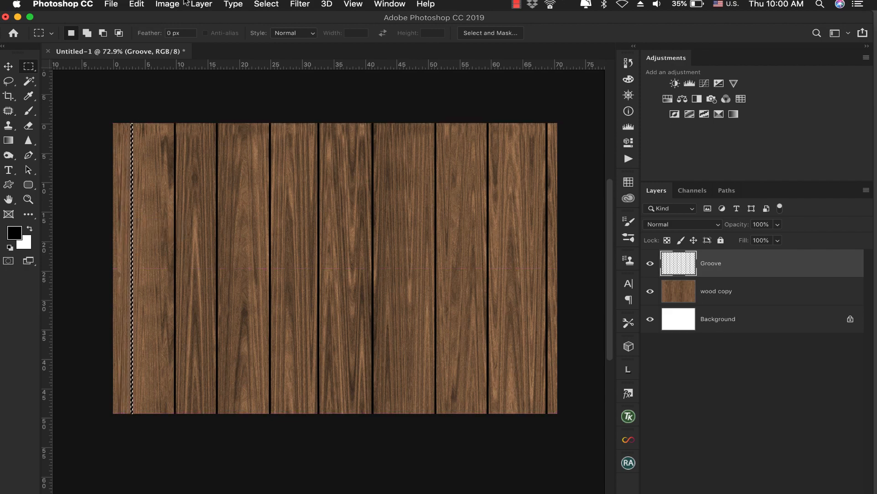
click(257, 4)
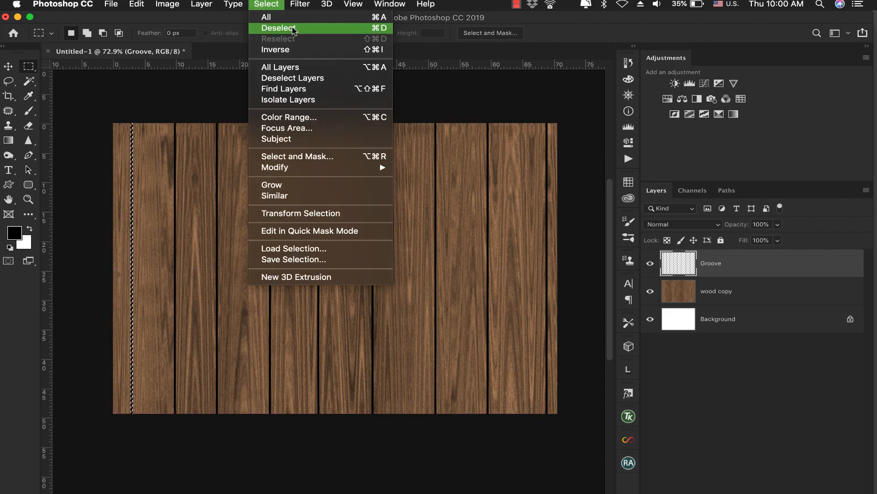
click(272, 28)
Add a Bevel & Emboss effect to the Groove layer with the Inner Bevel style and Smooth technique
drag(514, 274, 519, 279)
drag(518, 282, 431, 248)
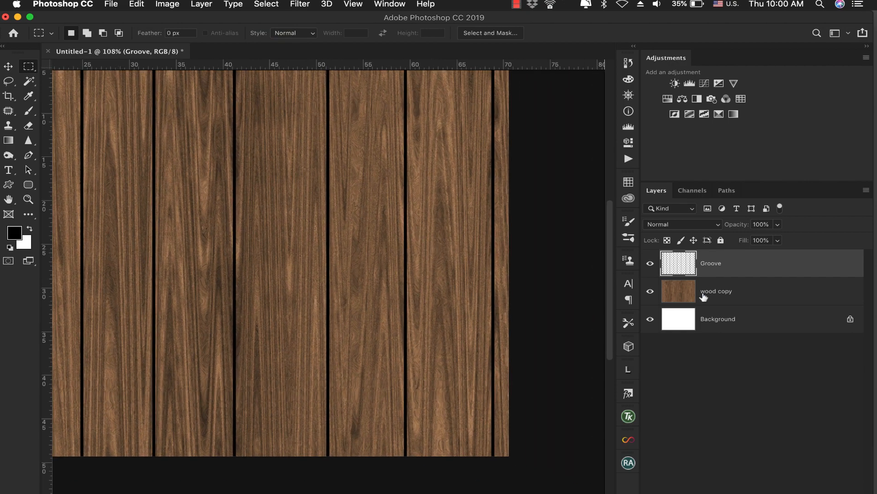
double_click(745, 273)
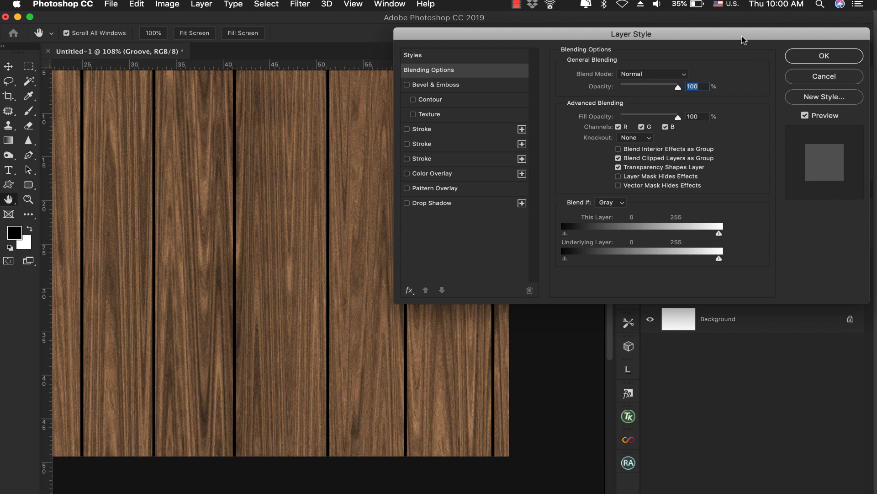
drag(743, 40, 749, 49)
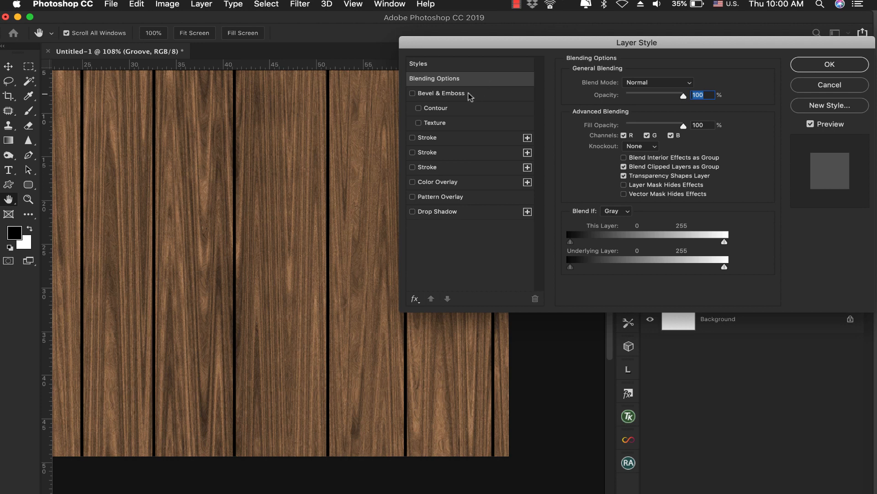
click(430, 94)
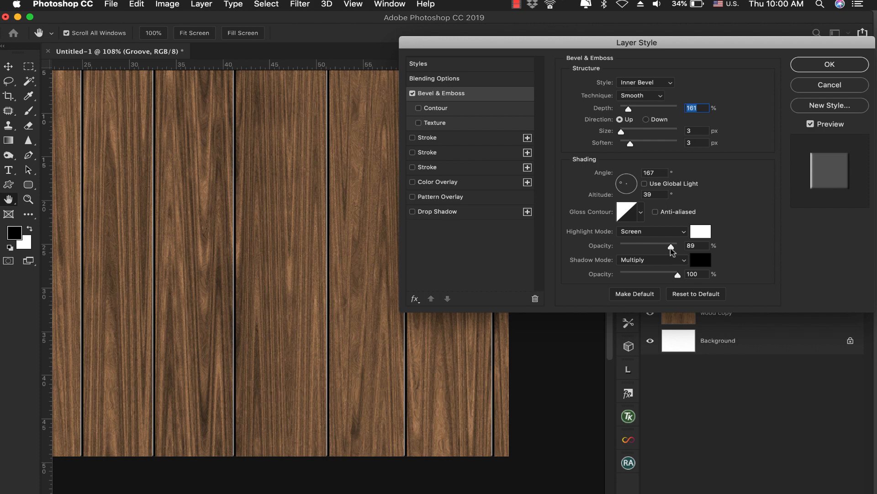
click(663, 82)
click(664, 82)
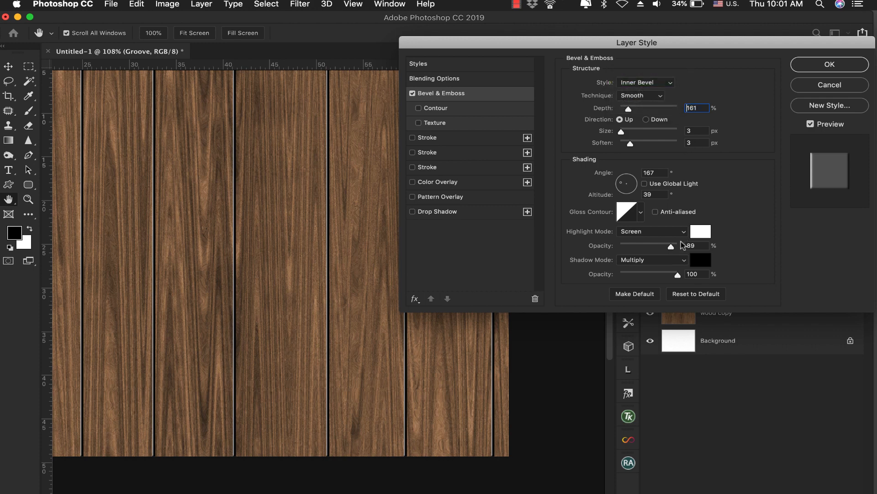
Lower the bevel's highlight opacity, keep its shadow opacity at 100%, and apply the layer style to the grooves
mouse_move(669, 249)
mouse_down()
mouse_move(641, 249)
mouse_move(660, 247)
mouse_up()
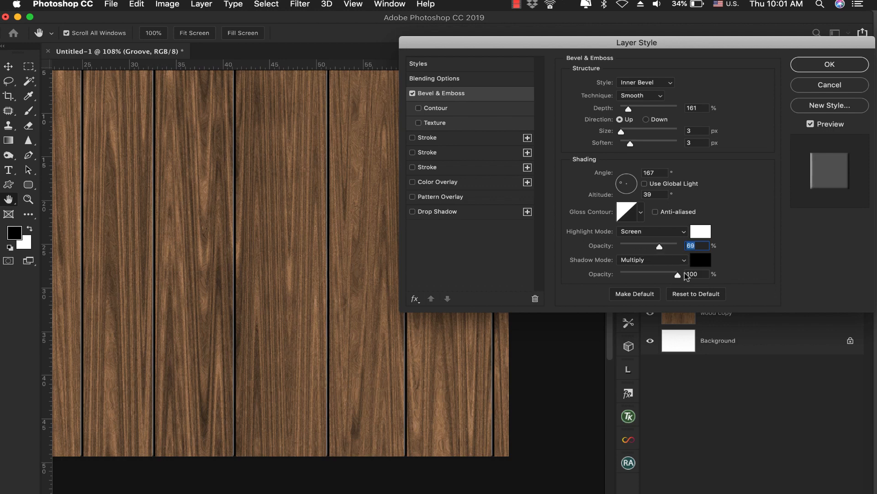
mouse_move(678, 277)
mouse_down()
mouse_move(635, 277)
mouse_move(693, 277)
mouse_move(631, 275)
mouse_move(689, 274)
mouse_up()
drag(659, 247, 667, 247)
click(825, 66)
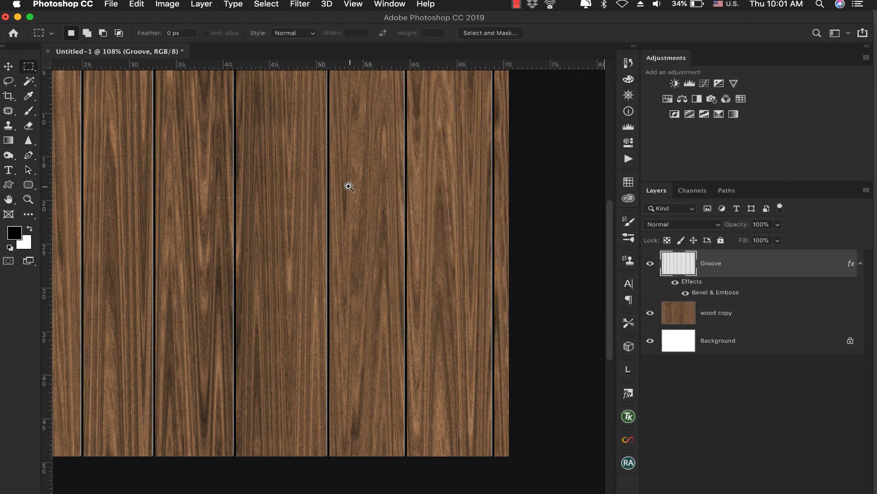
drag(349, 186, 359, 237)
click(359, 237)
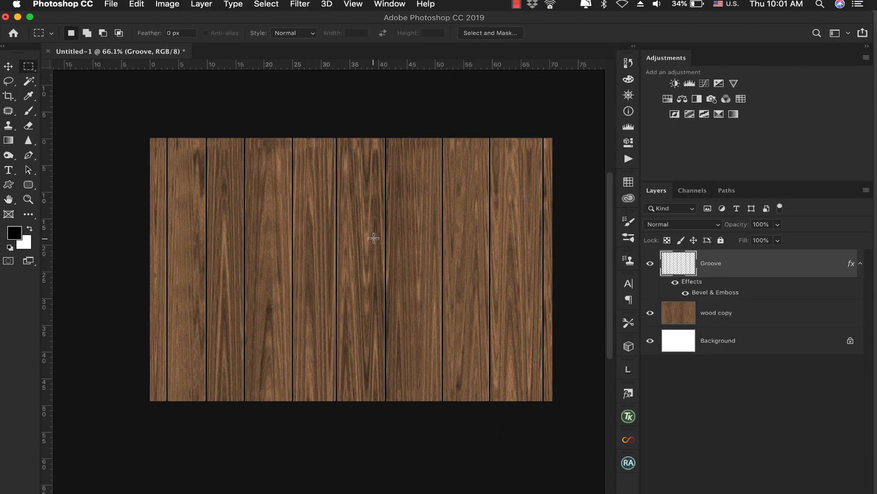